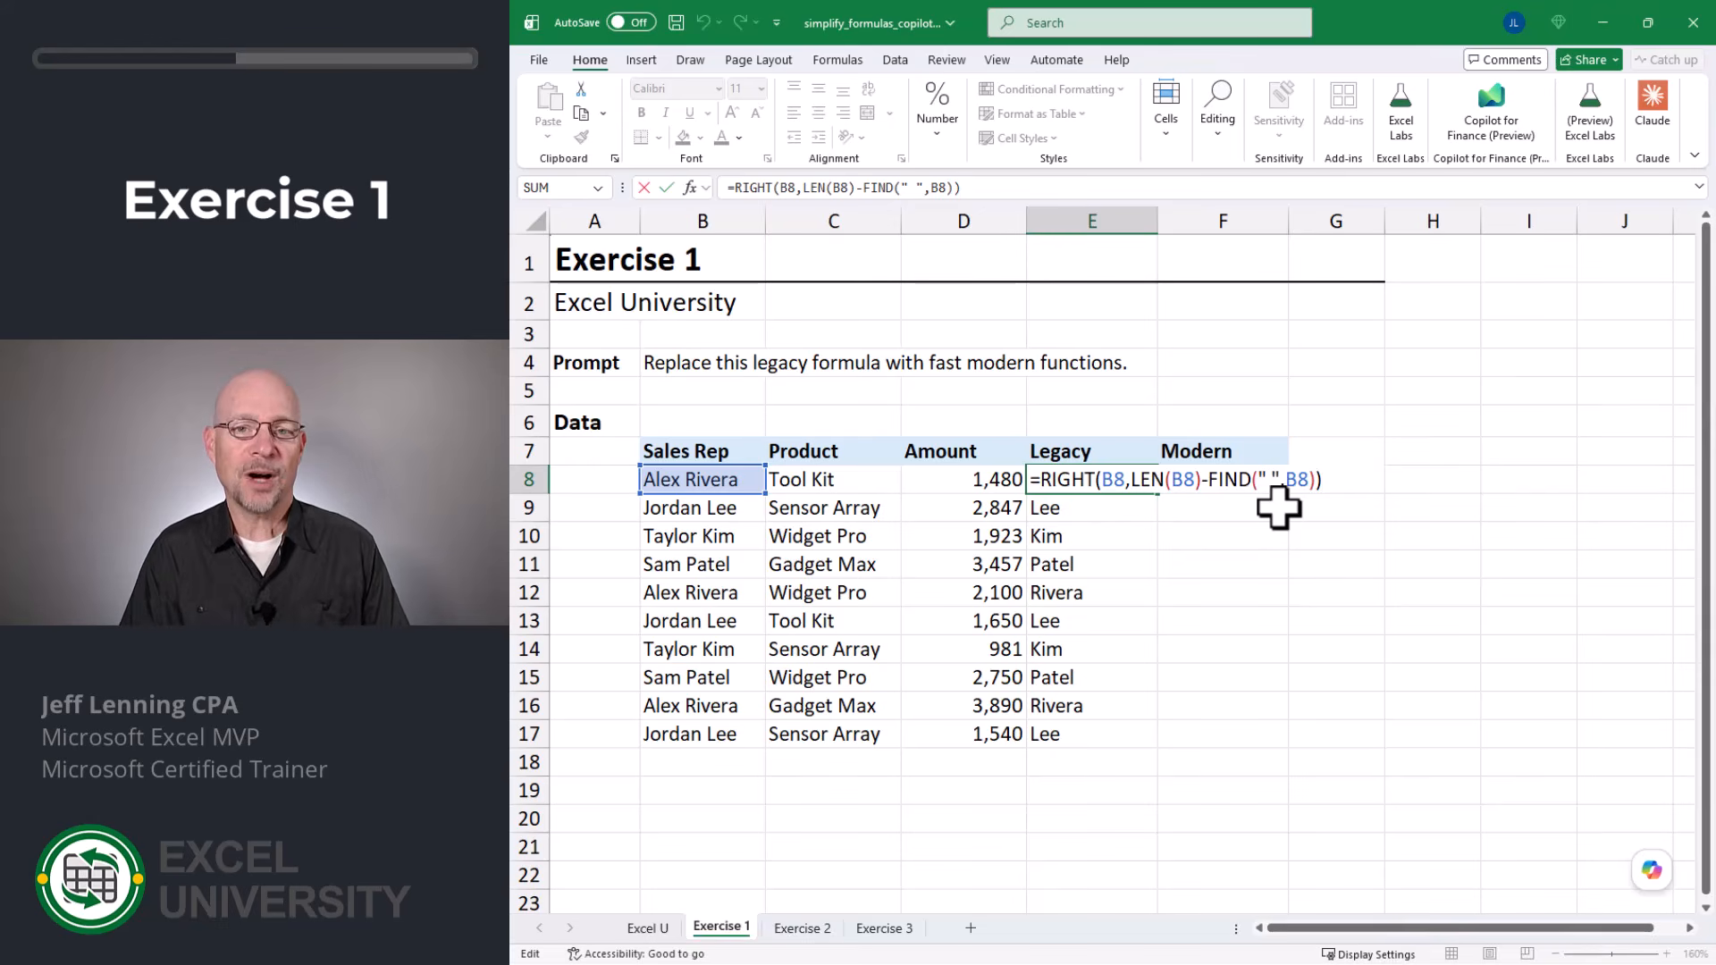
# Step: Prompt Copilot to "replace this legacy formula with fast modern functions" for the last-name formula in E8, and accept its edit
pyautogui.press('Escape')
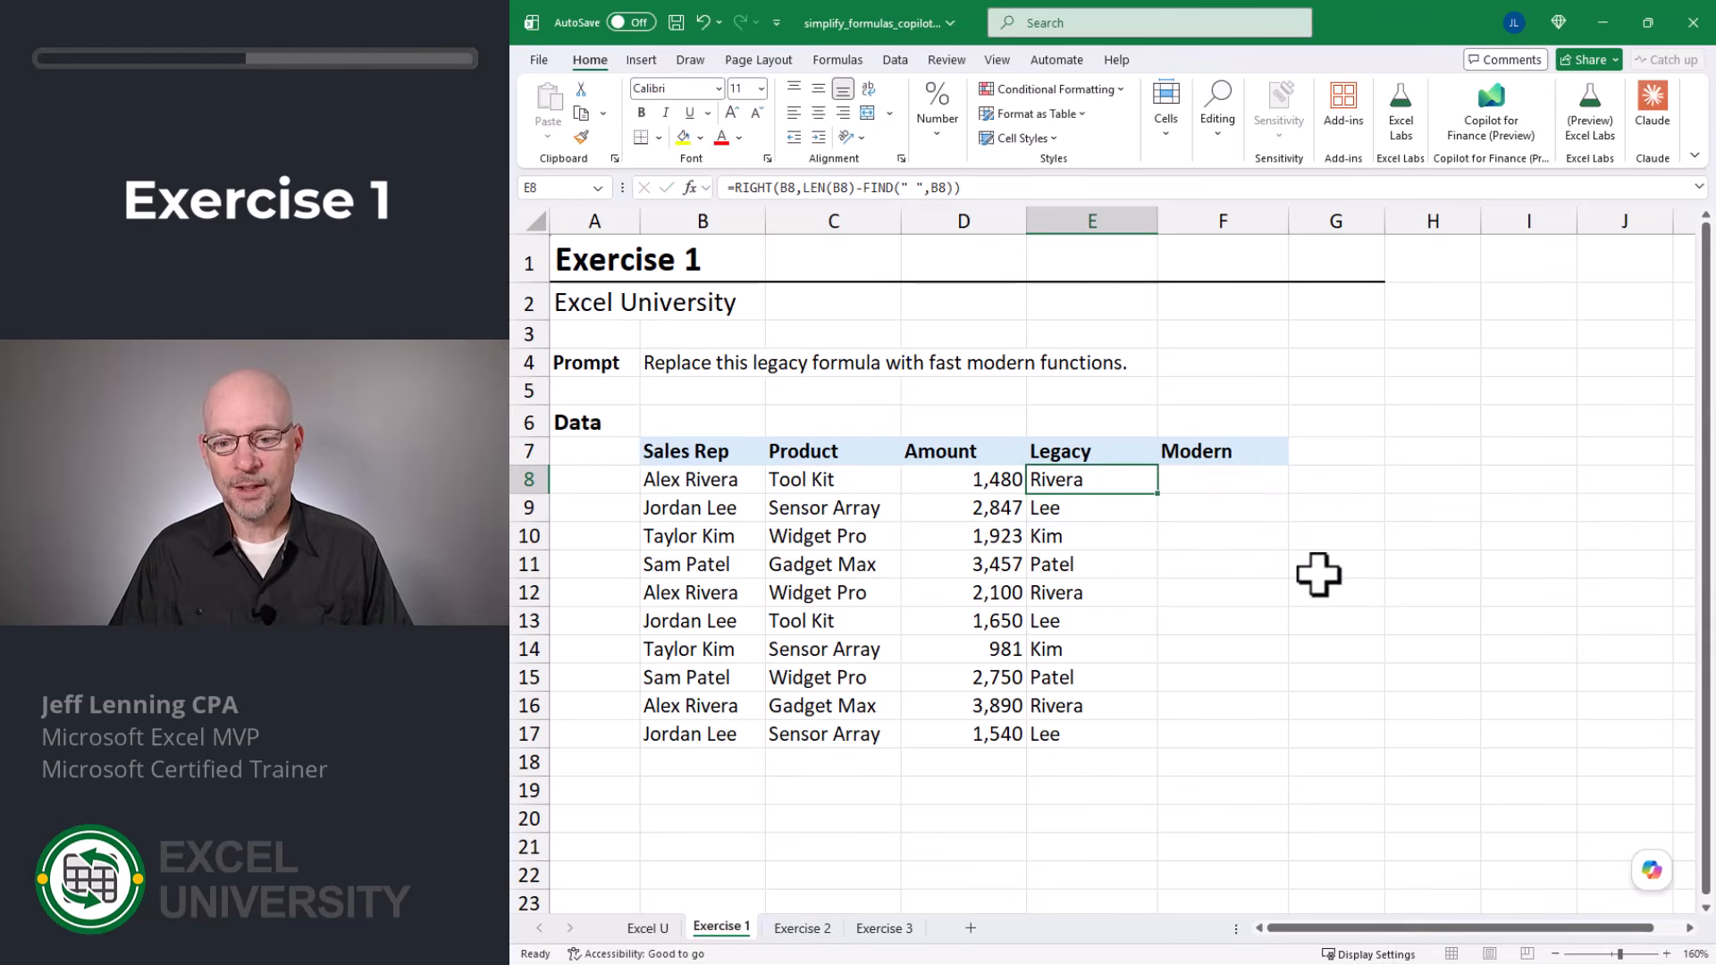
pyautogui.click(1652, 870)
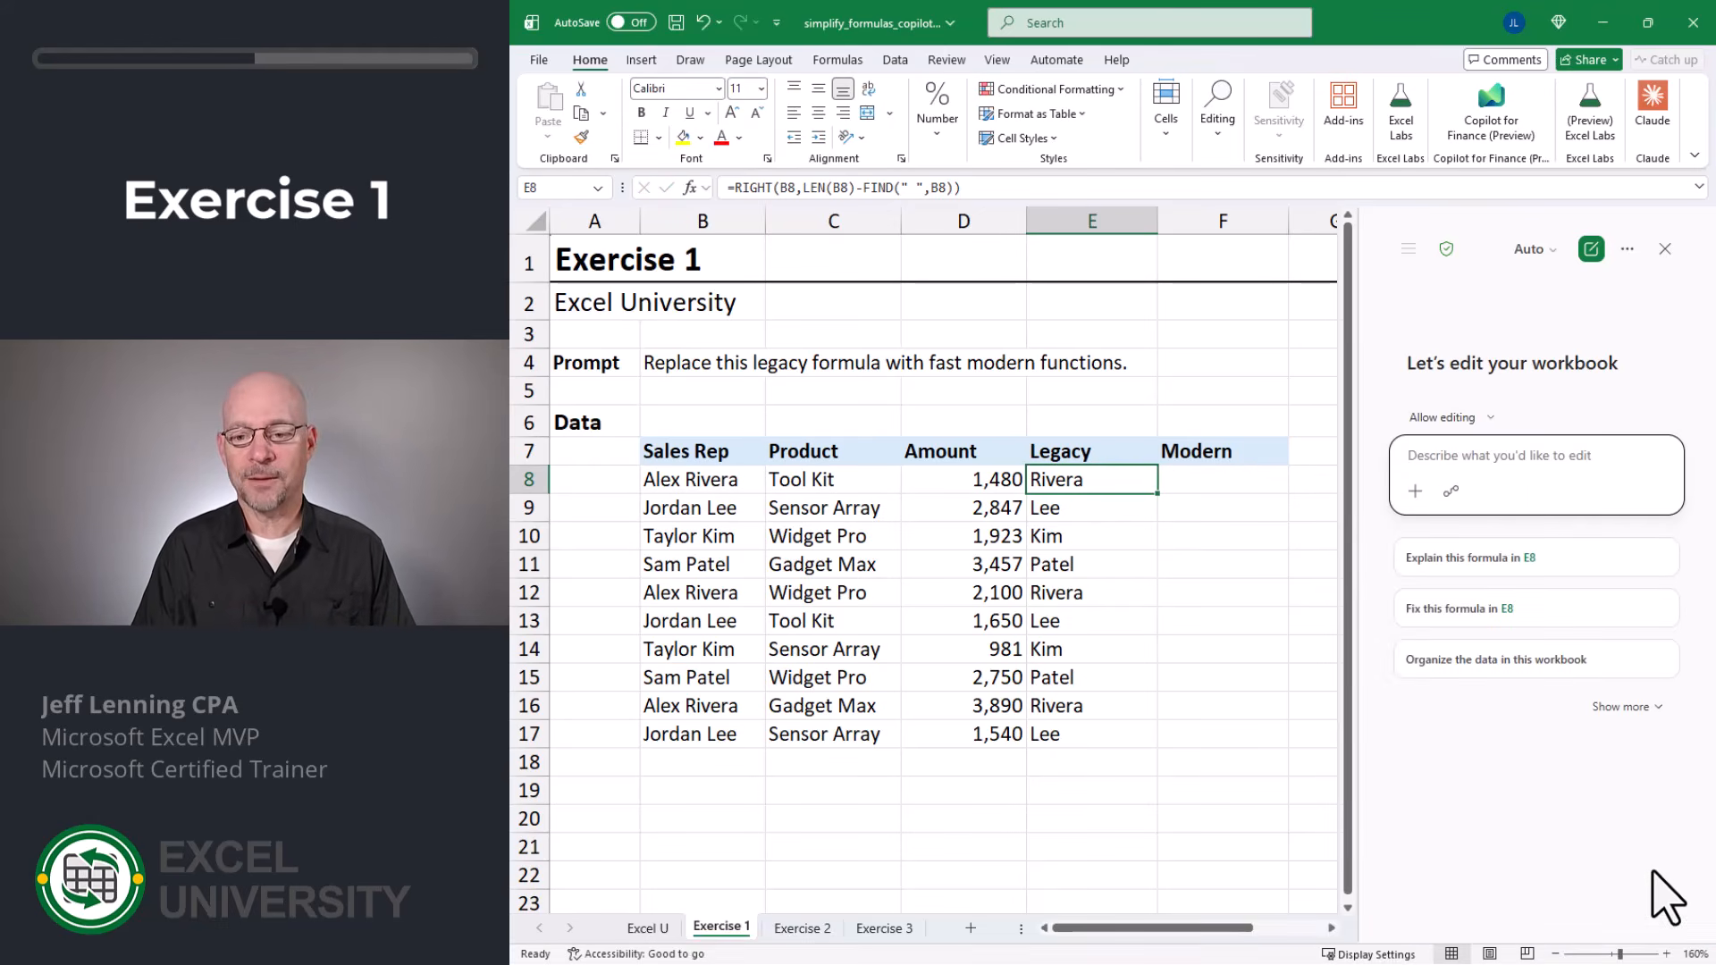
pyautogui.write('replace')
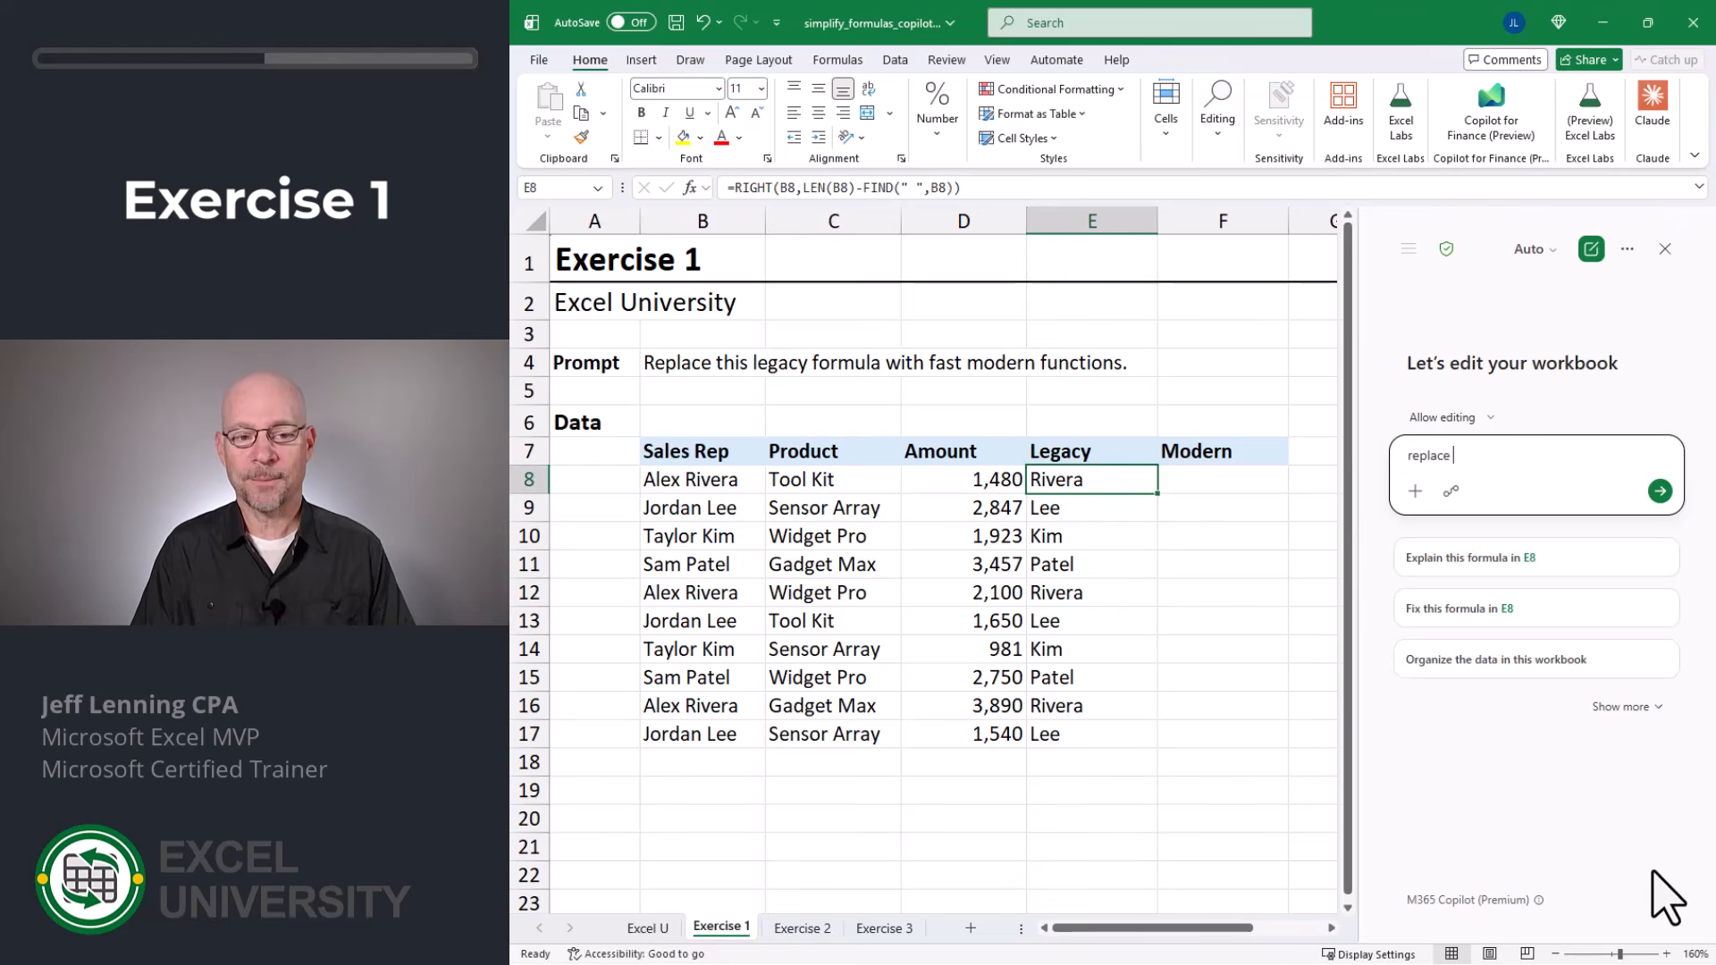
pyautogui.write(' this legacy form')
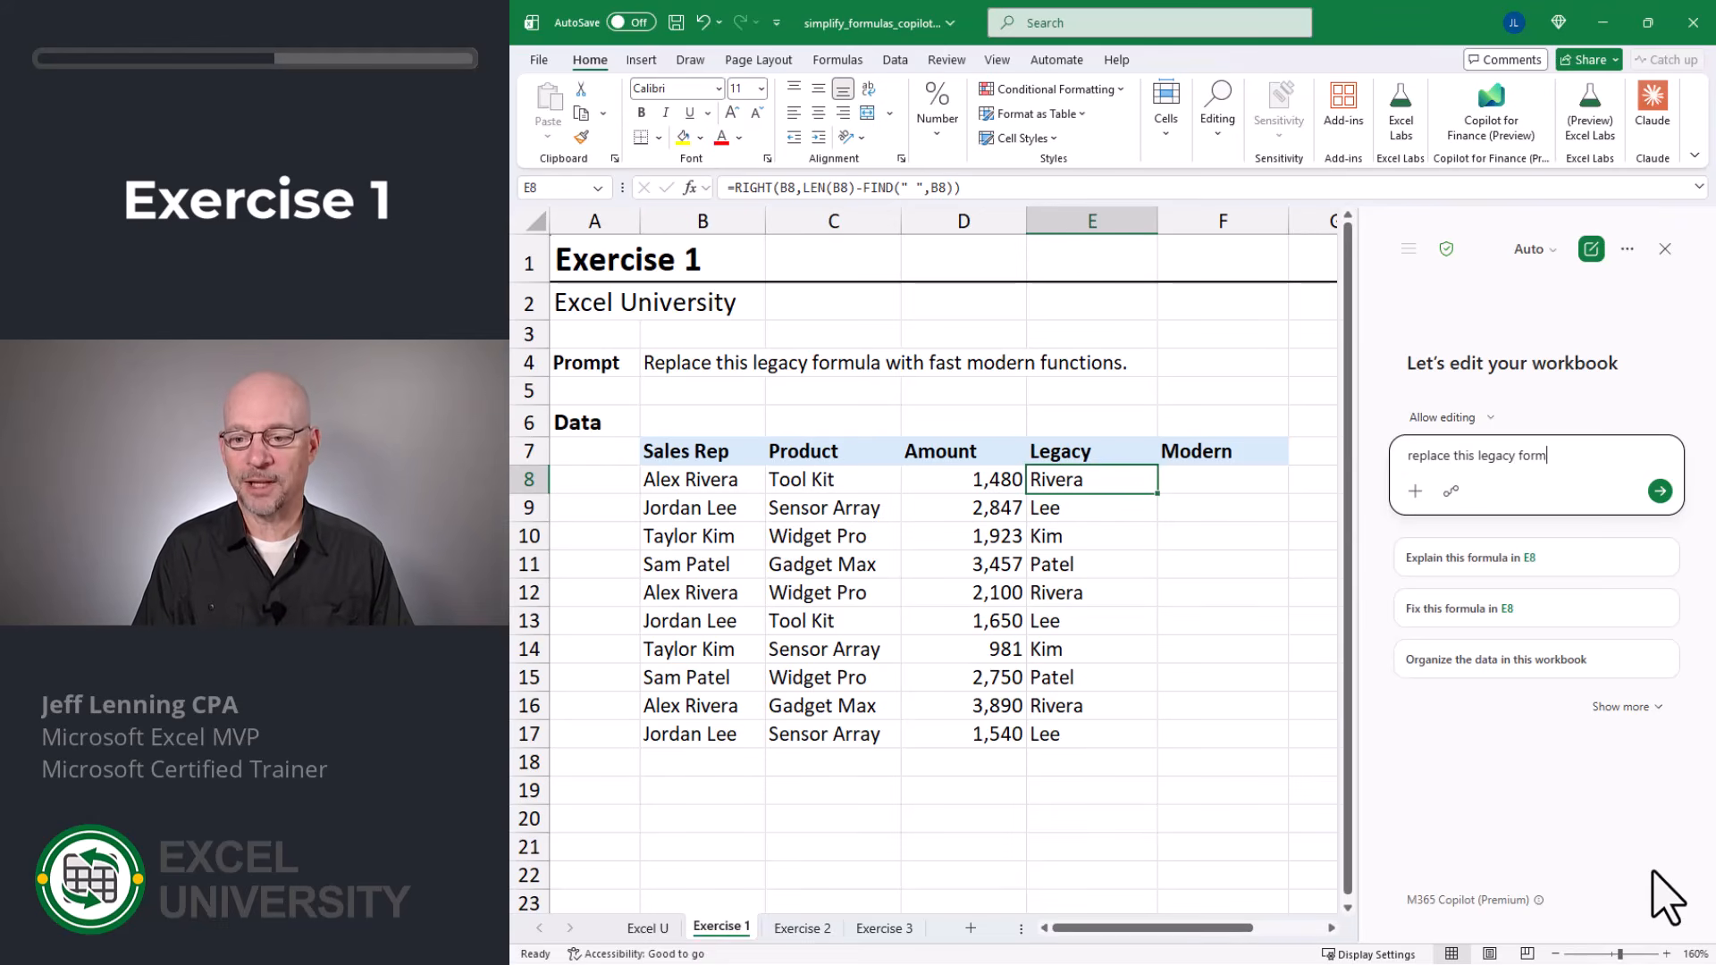
pyautogui.write('ula with fa')
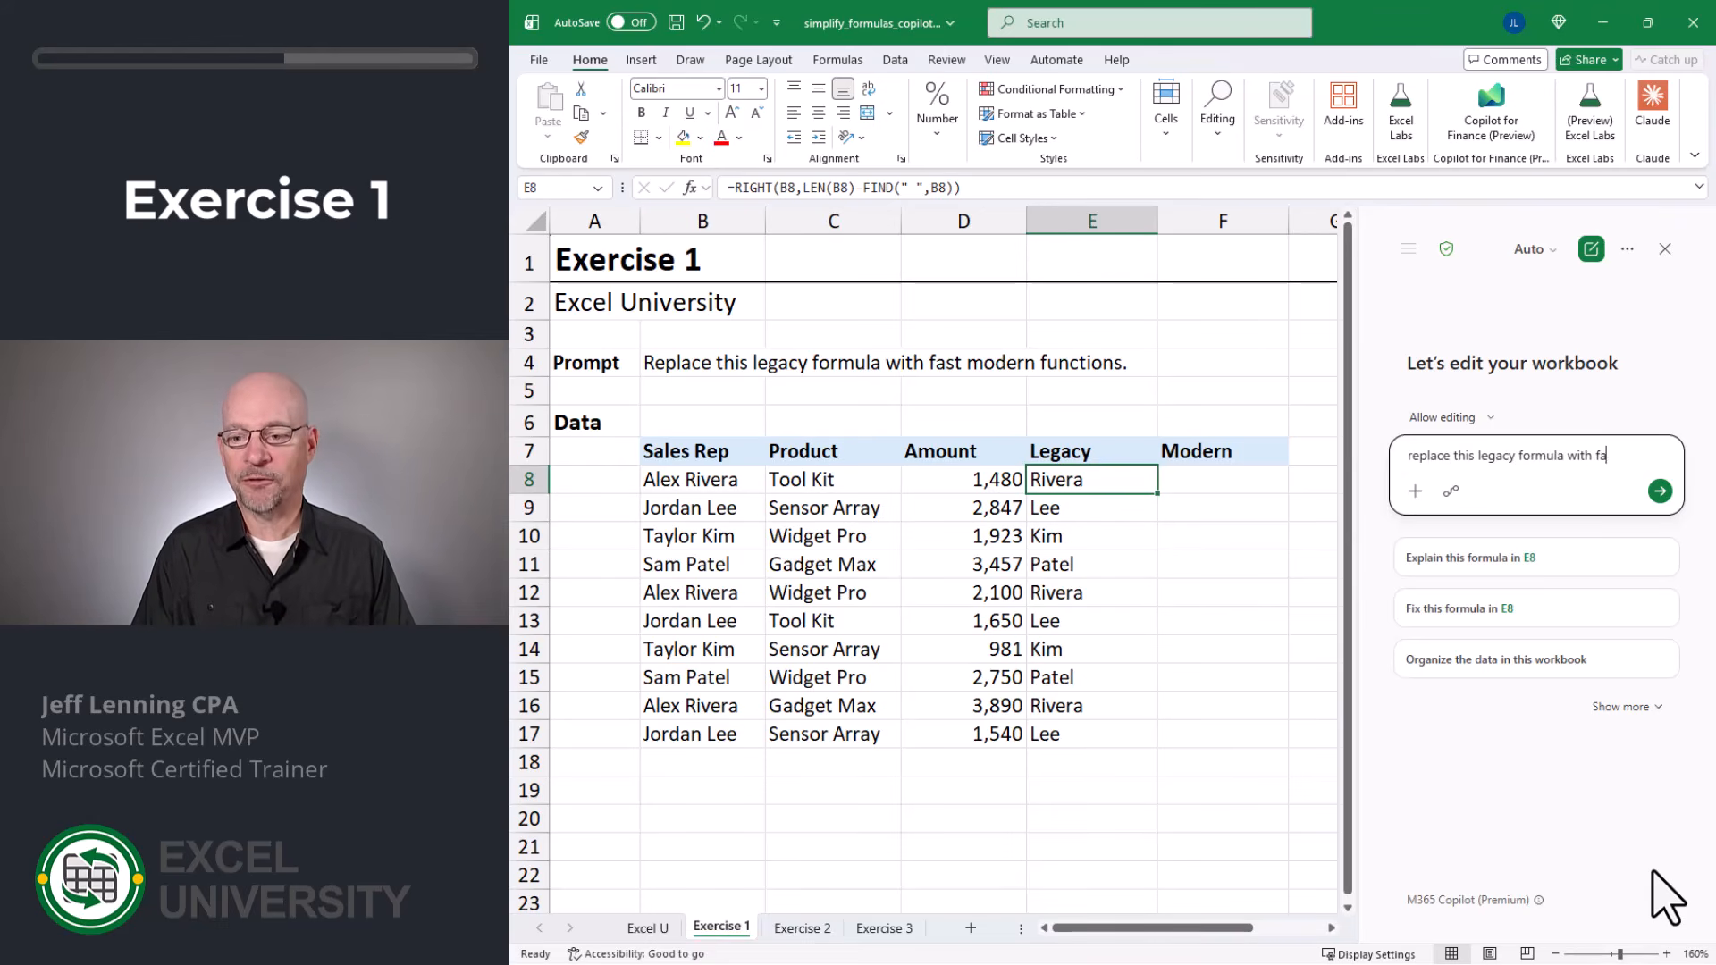
pyautogui.write('st modern ')
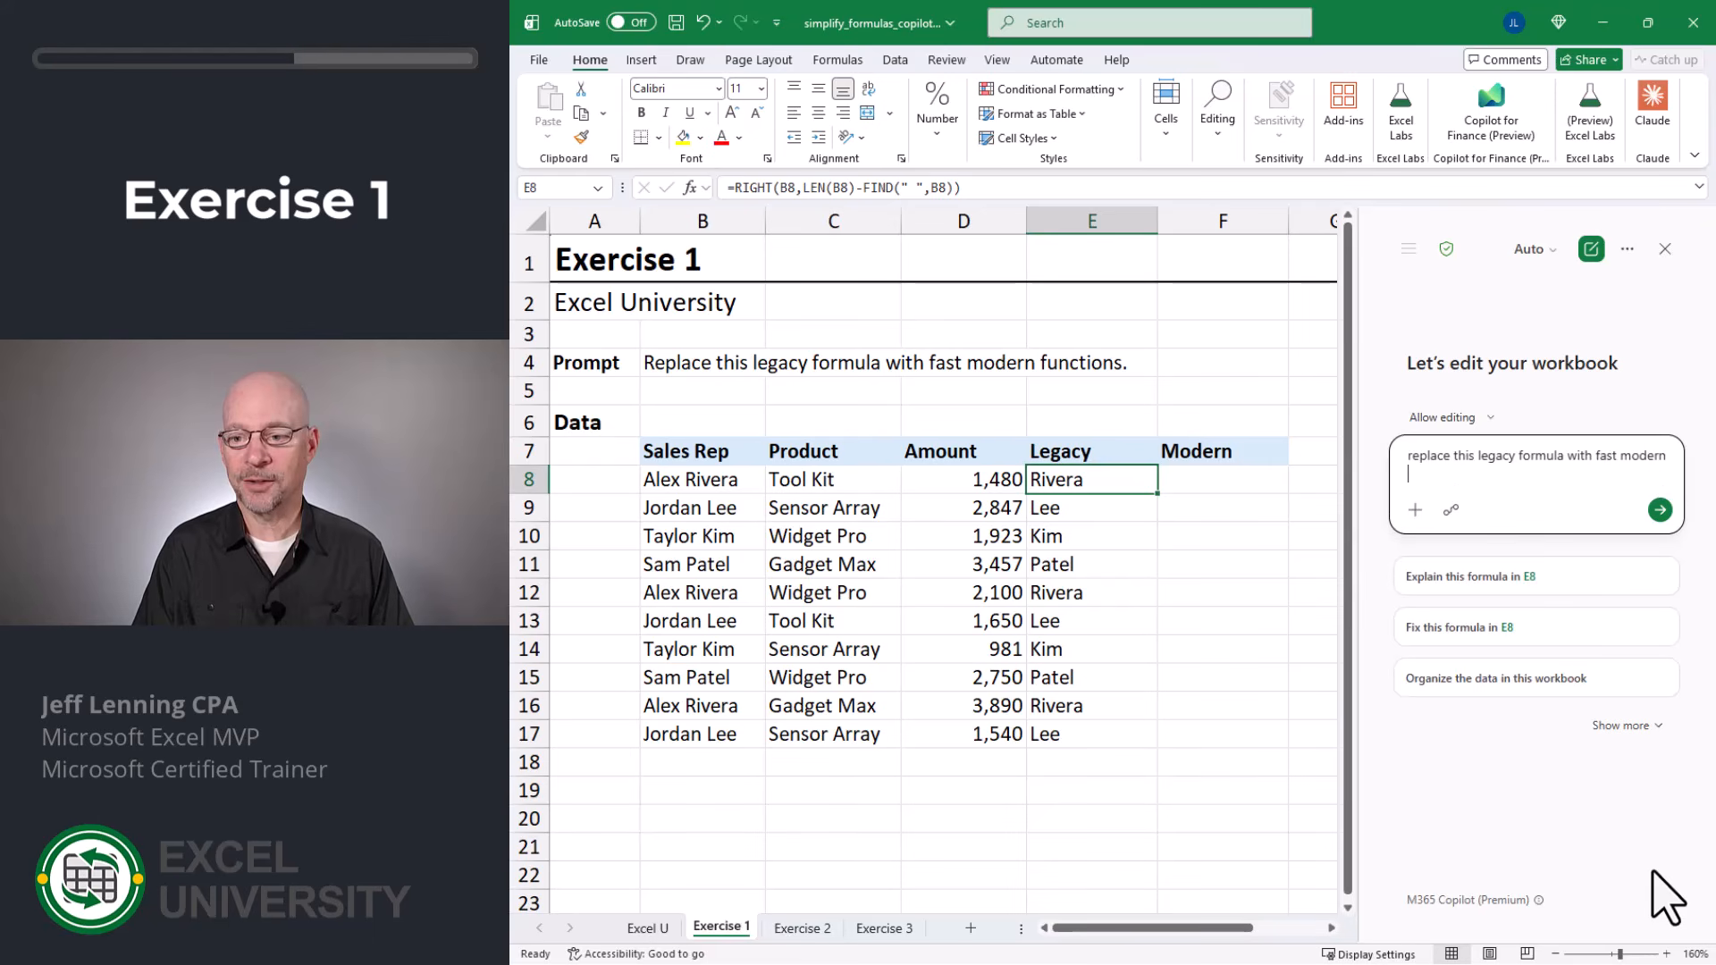
pyautogui.write('functions')
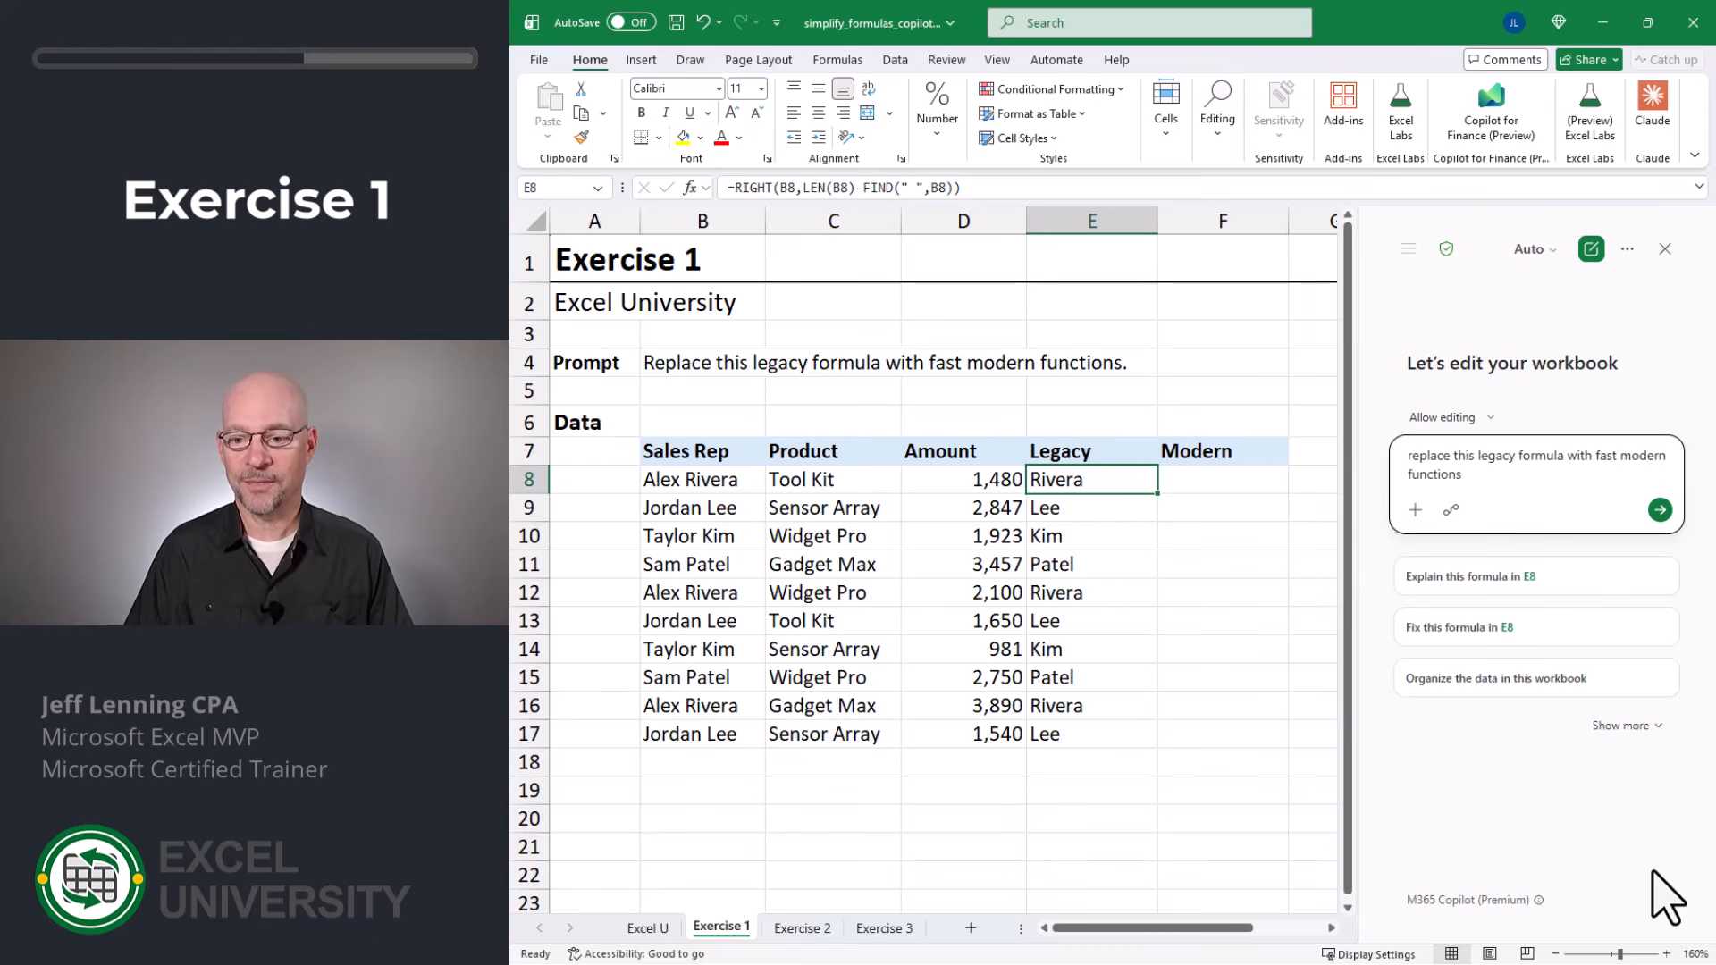
pyautogui.press('Return')
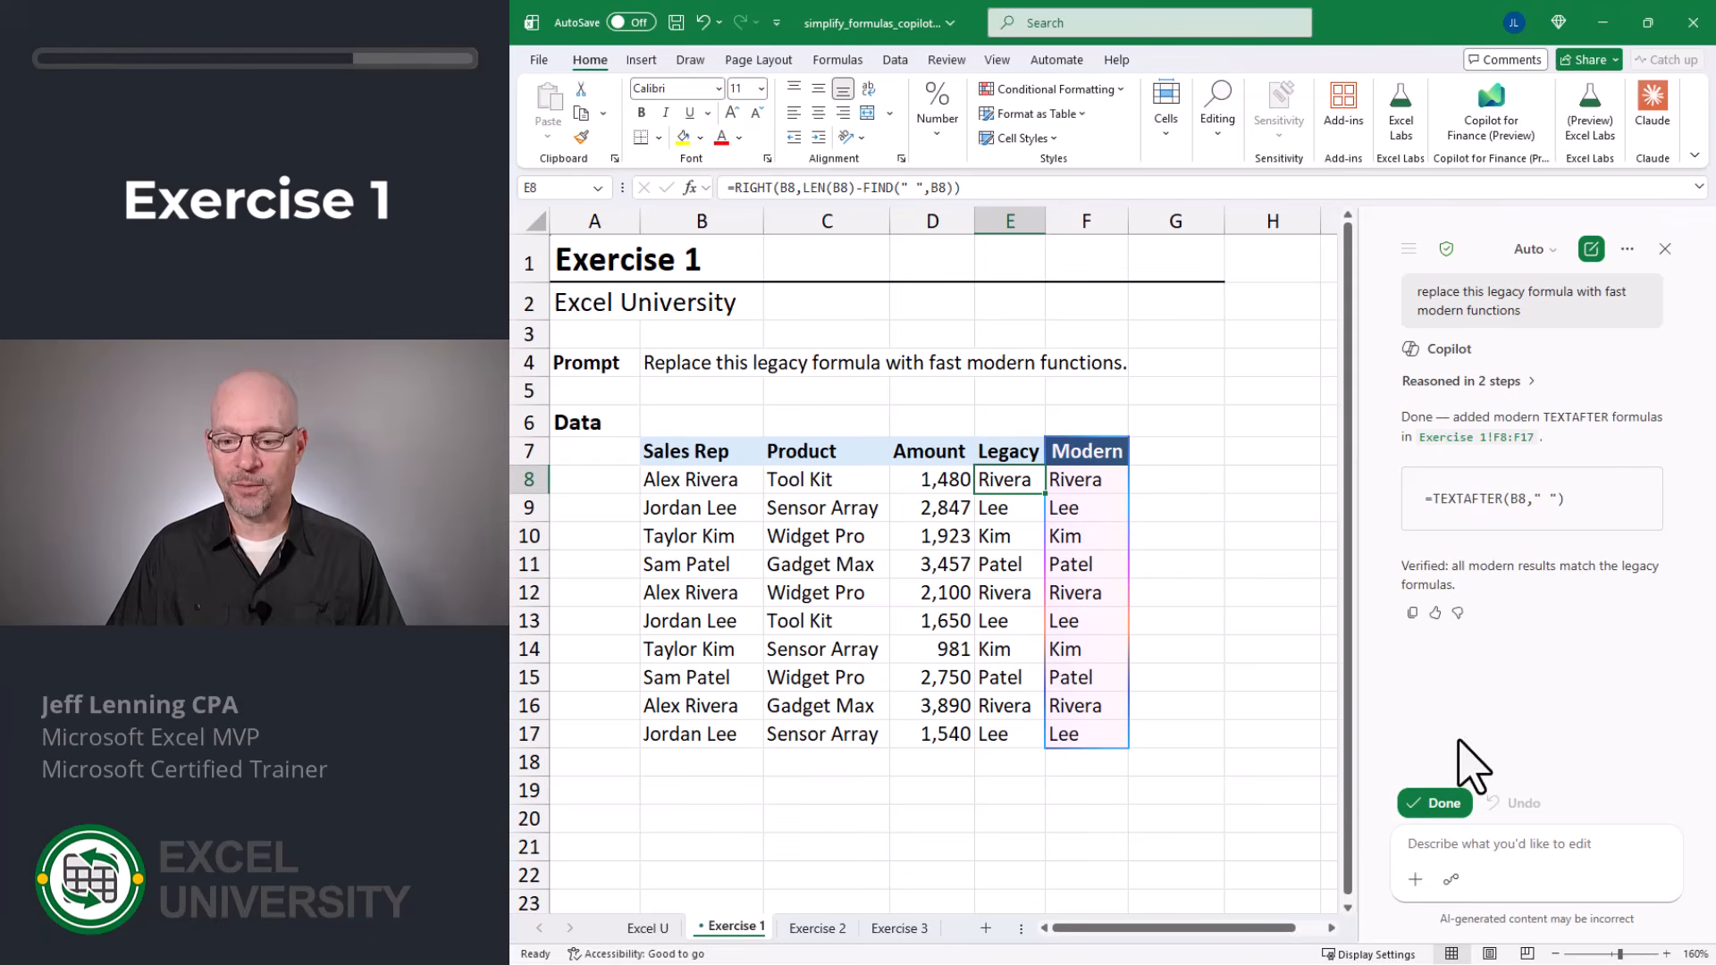
pyautogui.click(1444, 803)
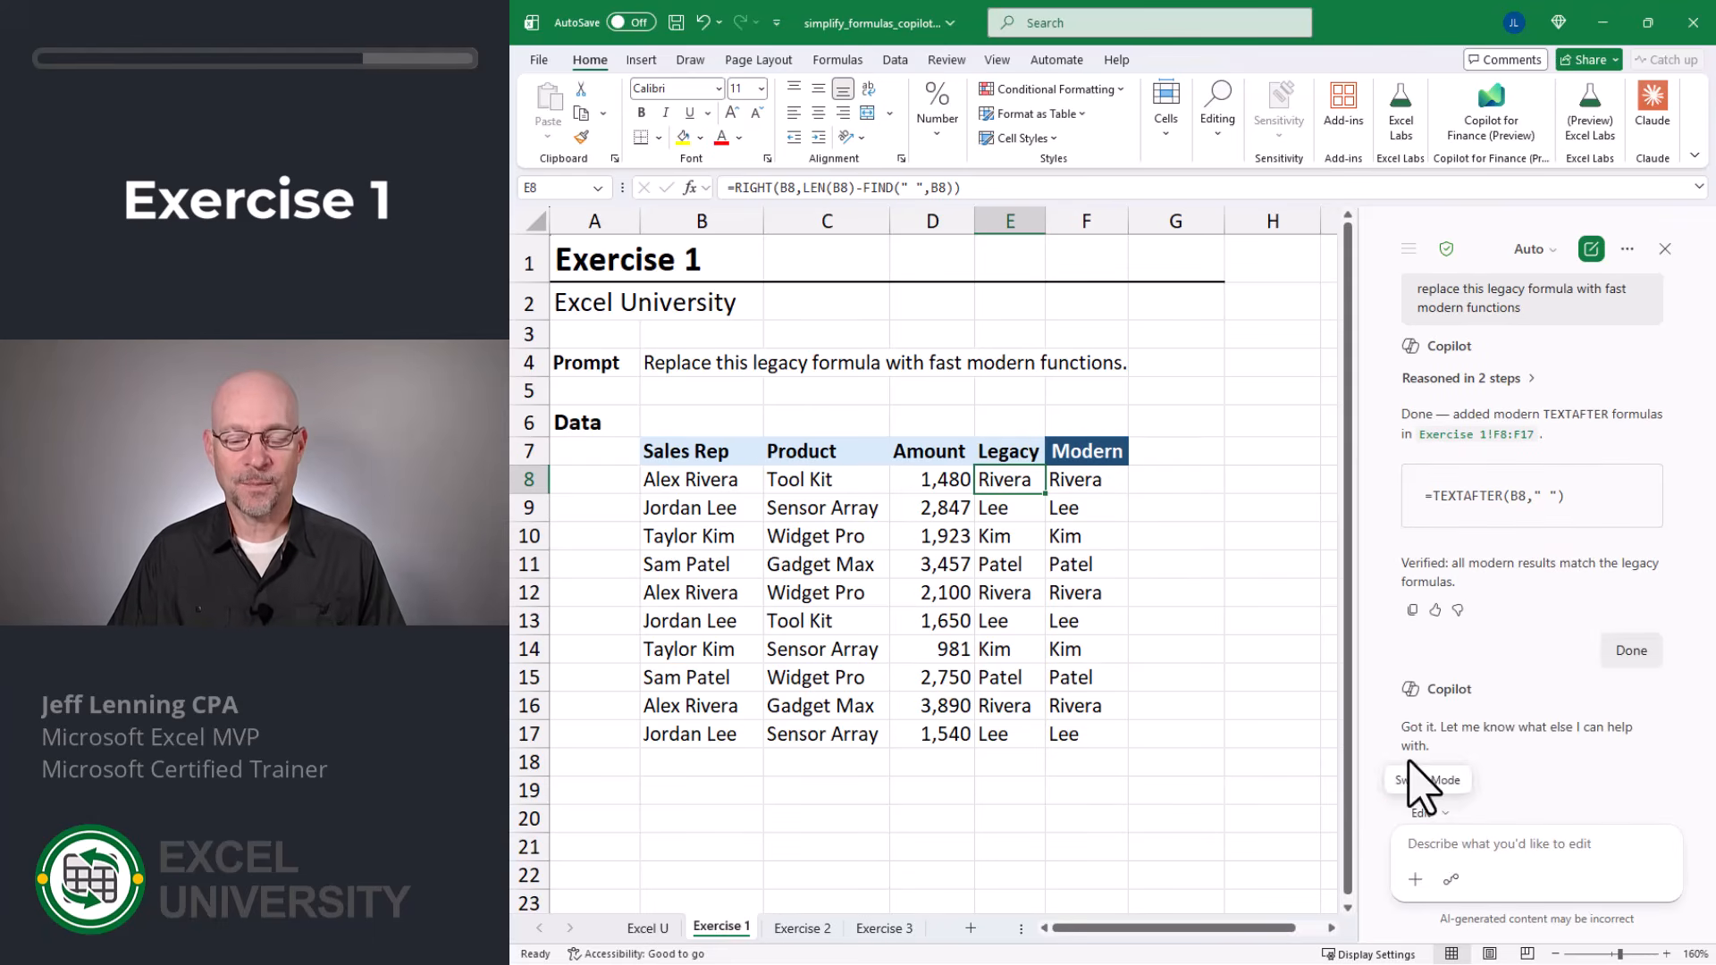
# Step: Compare the legacy formula in E8 with the modern formula in F8, including their referenced cells
pyautogui.press('F2')
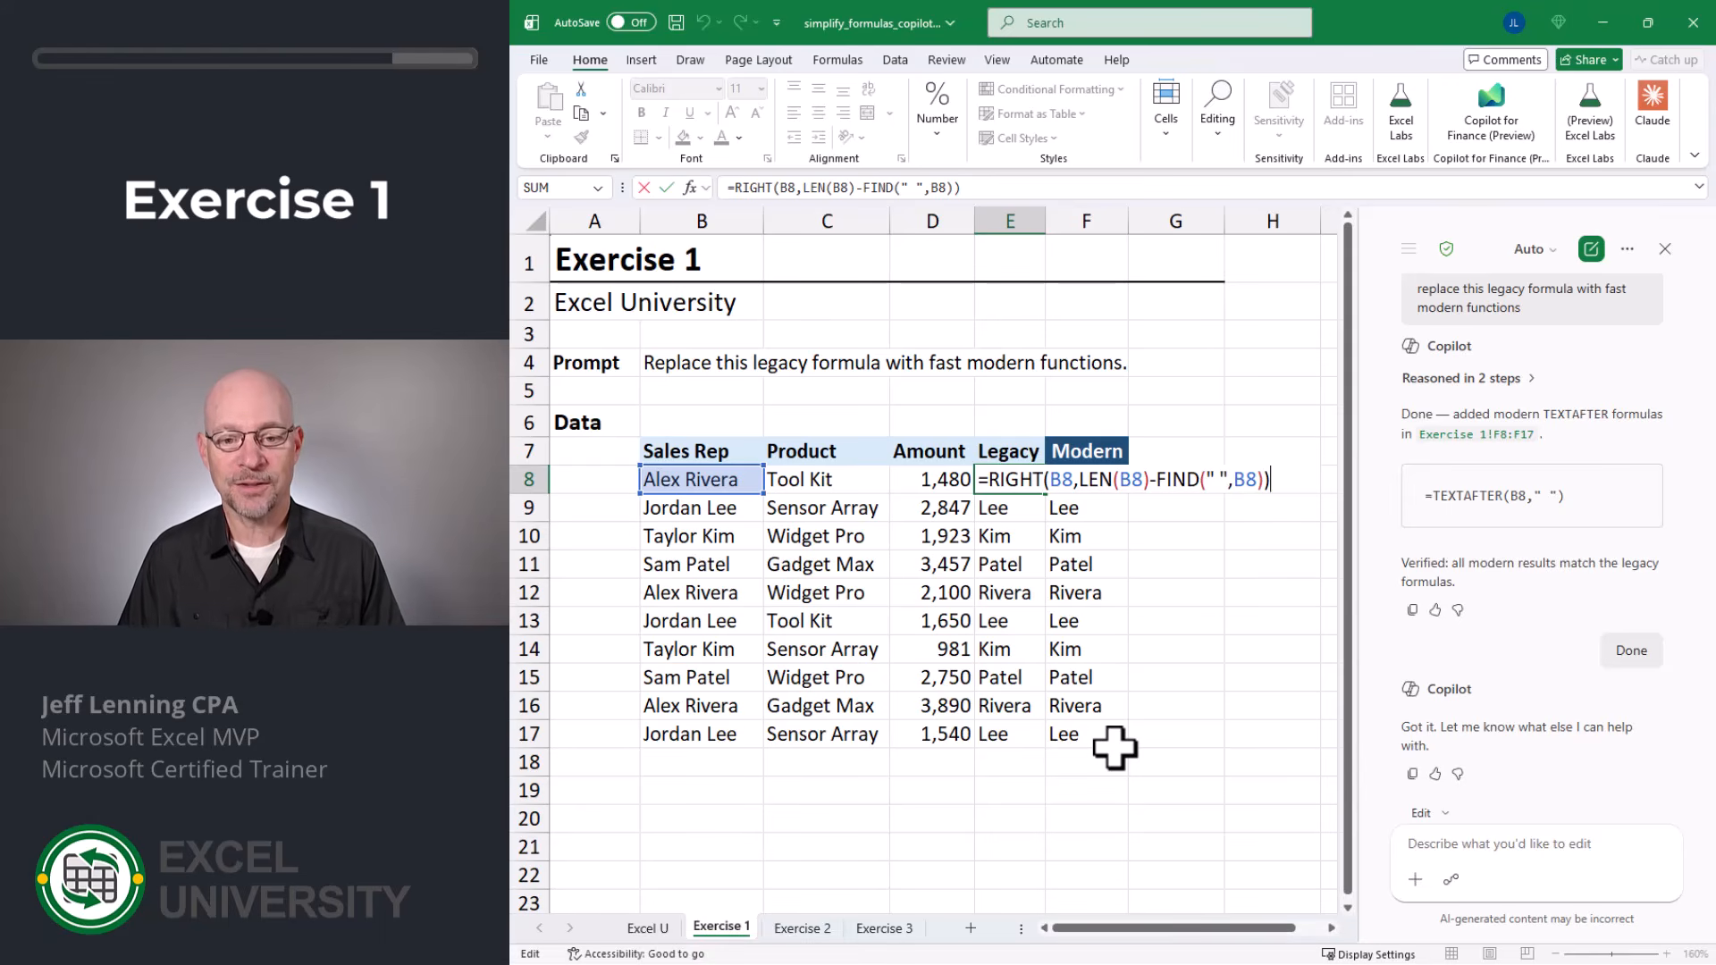
pyautogui.press('Escape')
pyautogui.press('Right')
pyautogui.press('F2')
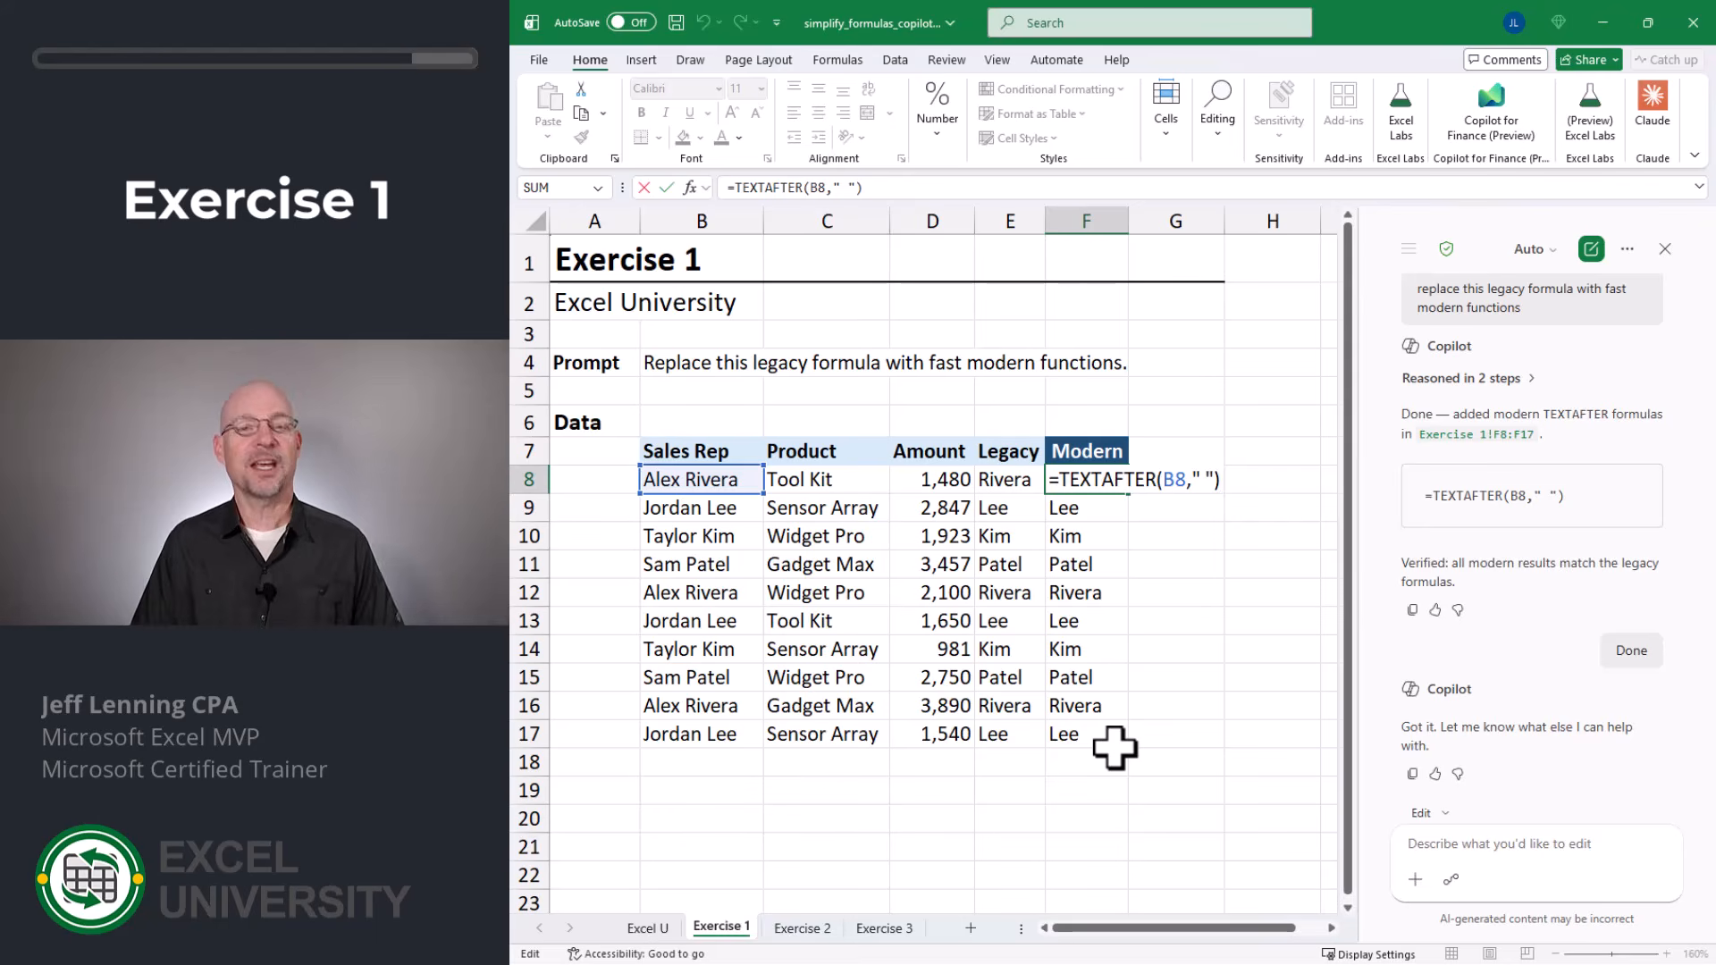
pyautogui.press('Escape')
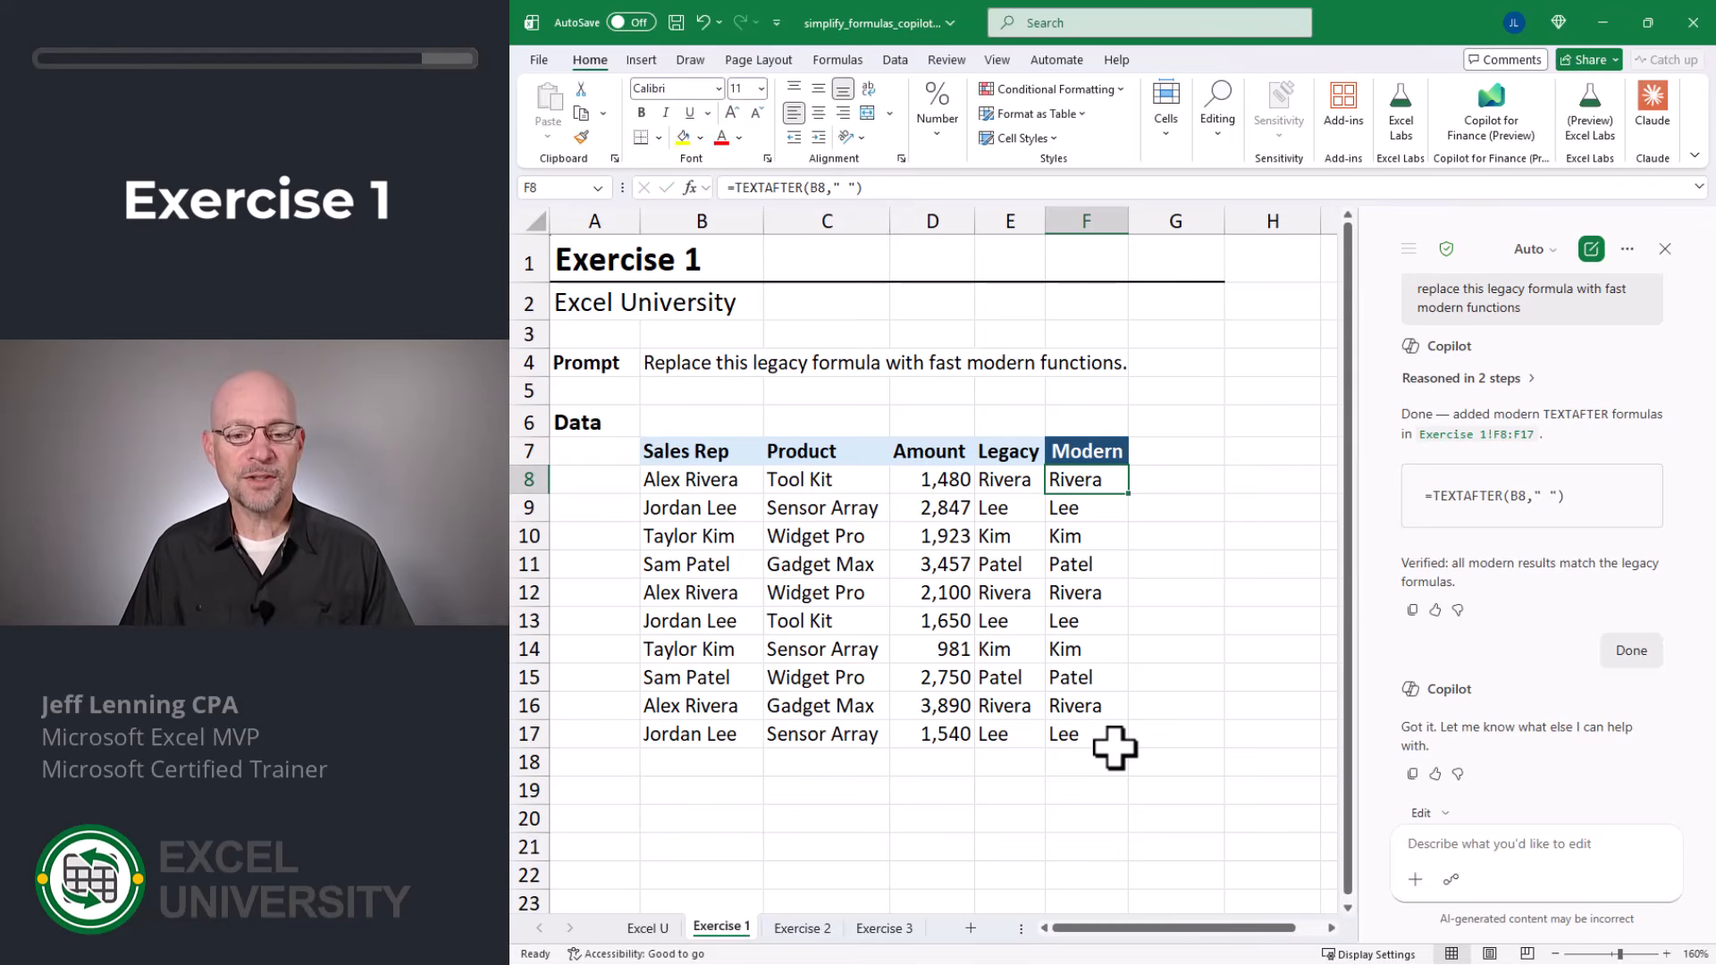
pyautogui.press('Left')
pyautogui.press('F2')
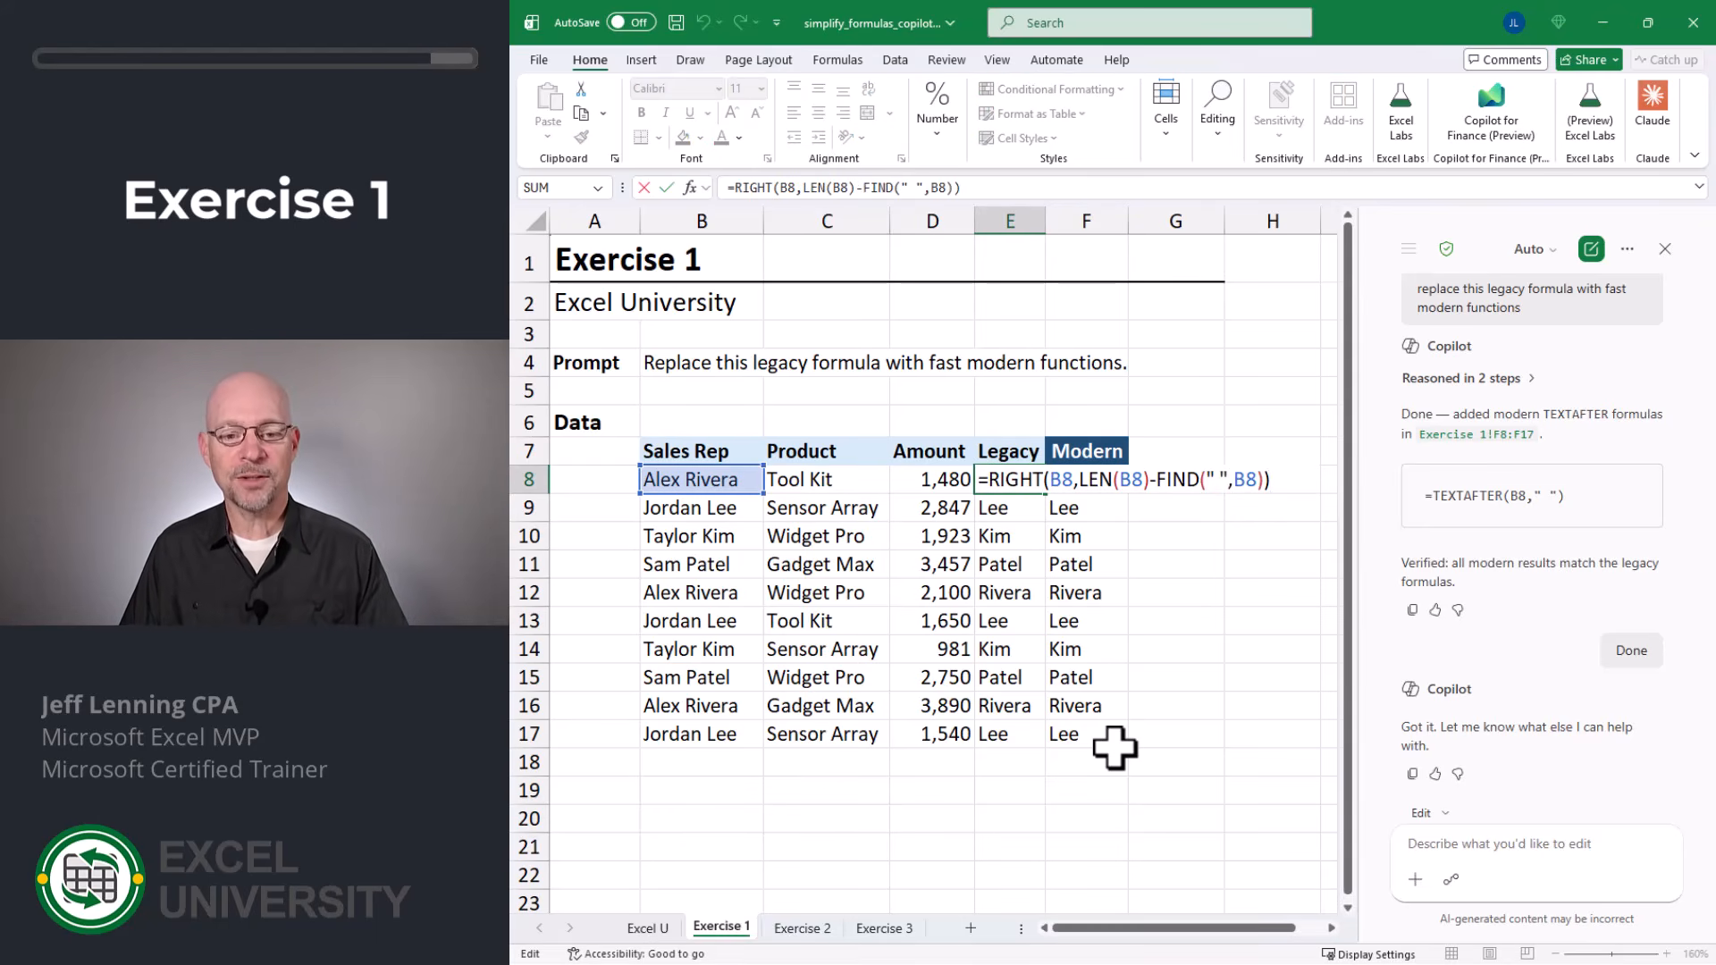
pyautogui.press('Escape')
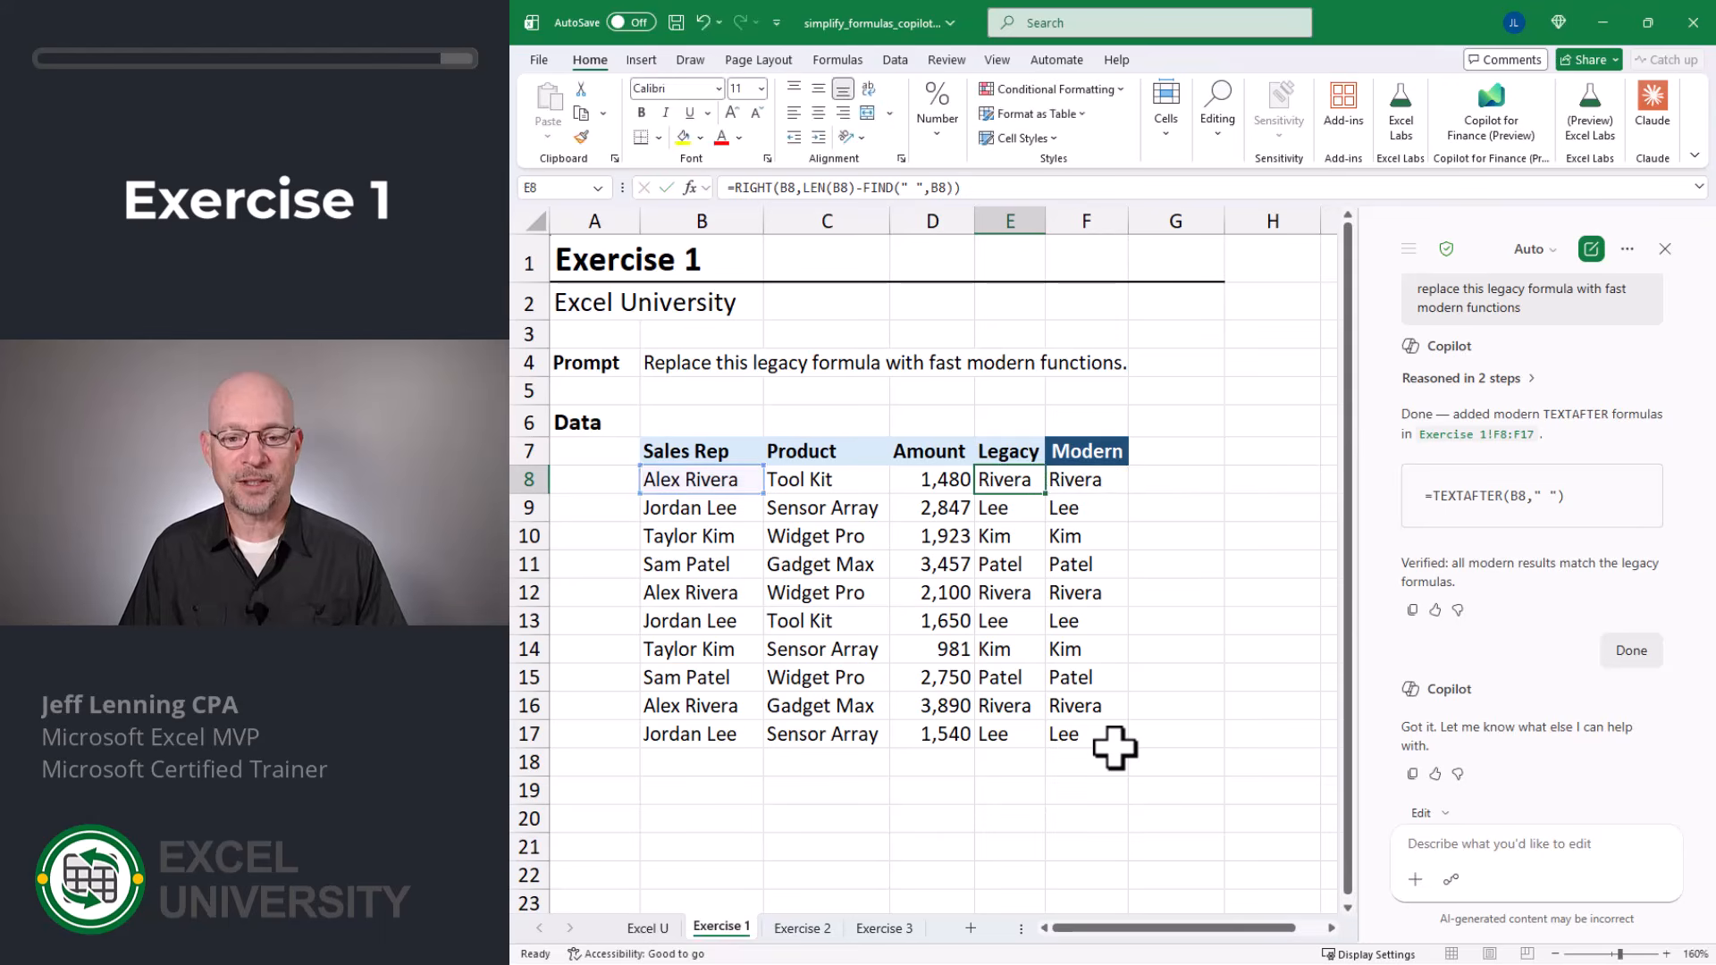
pyautogui.press('Right')
pyautogui.press('F2')
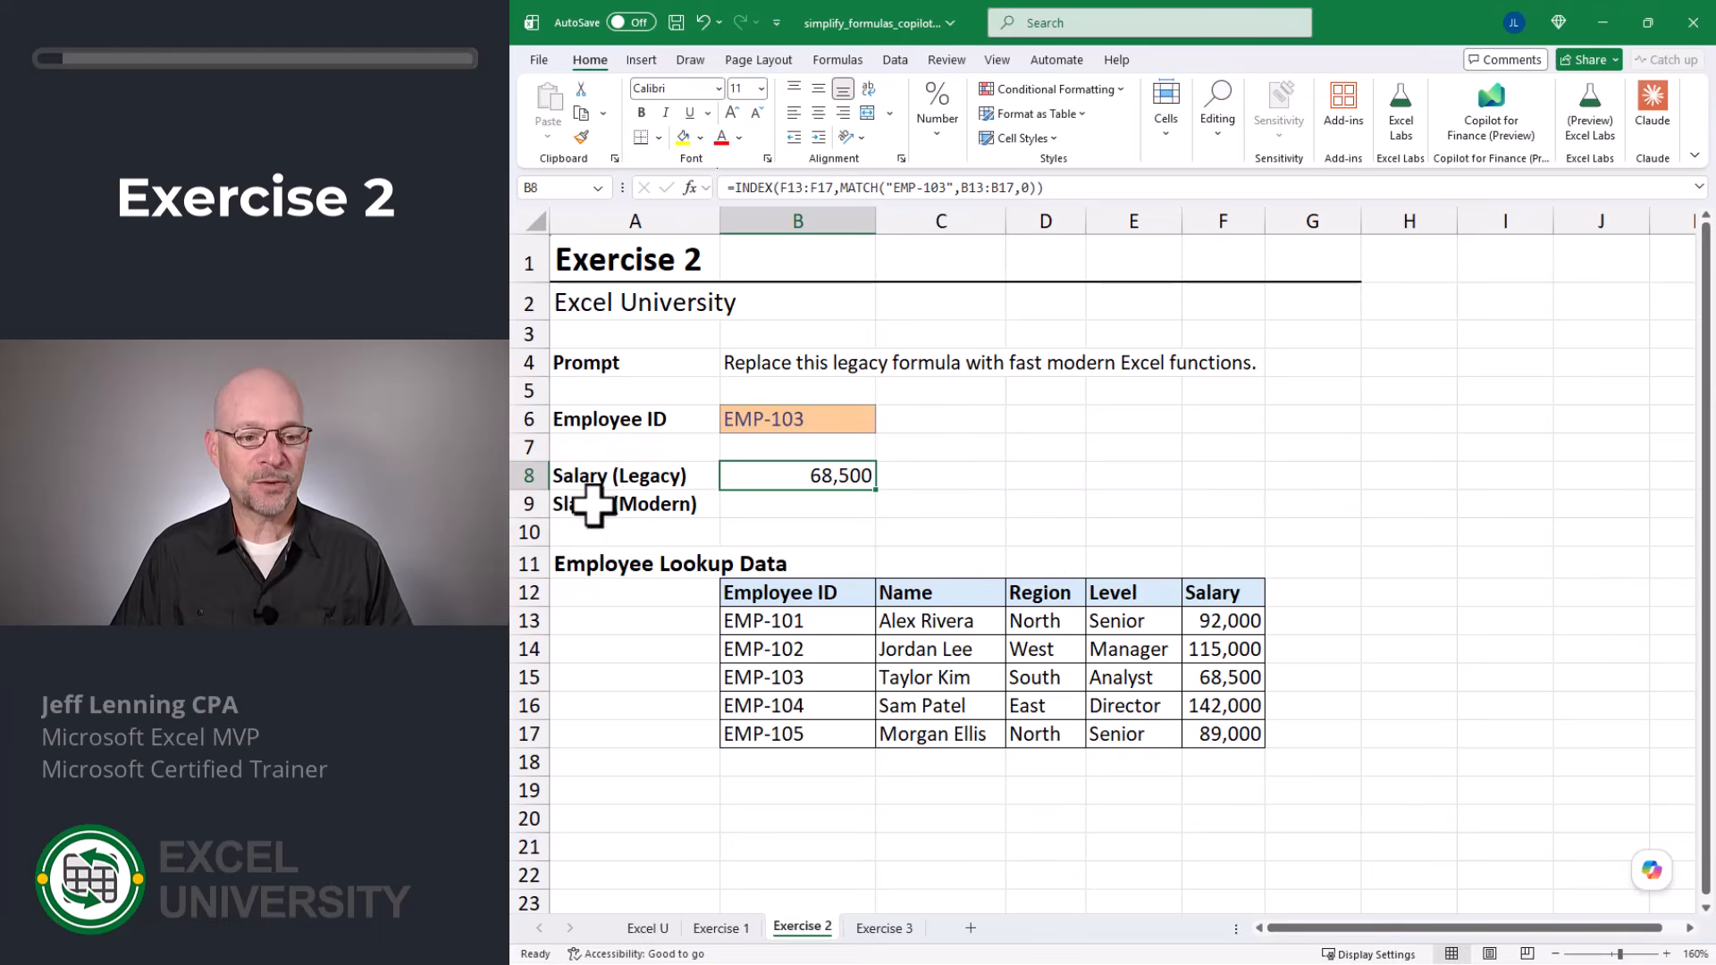
# Step: On Exercise 2, have Copilot "replace this legacy formula with fast modern excel functions" for the salary lookup in B8, and accept its edit
pyautogui.press('F2')
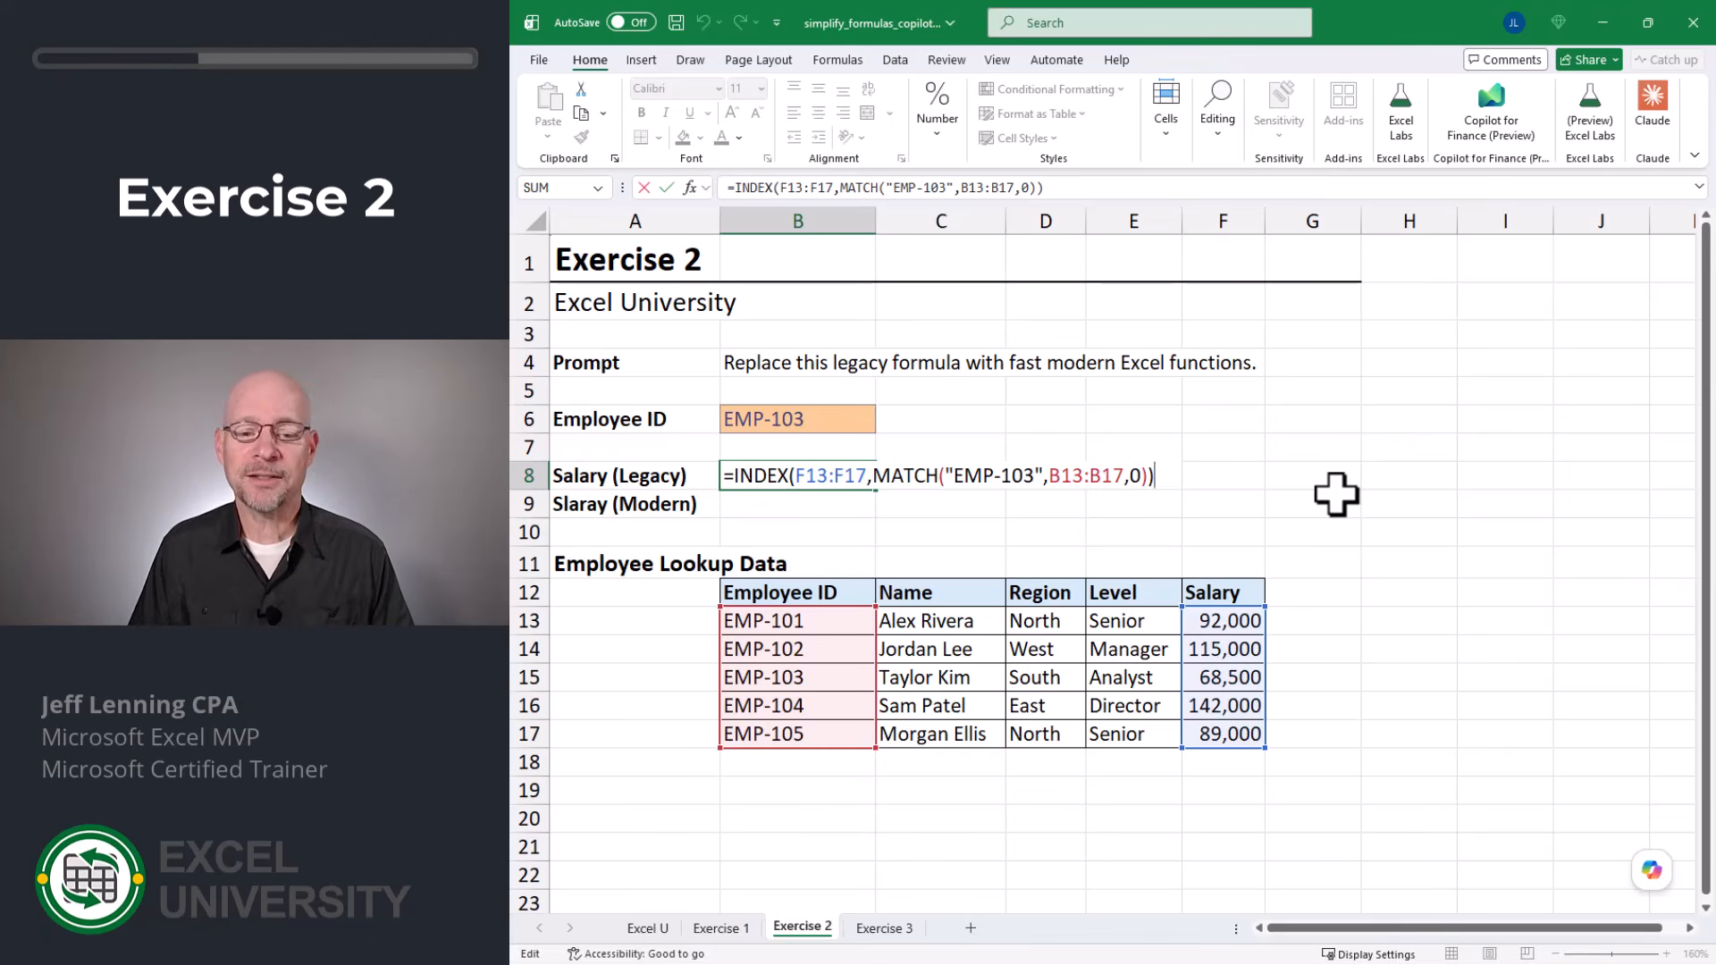
pyautogui.press('Escape')
pyautogui.click(1652, 875)
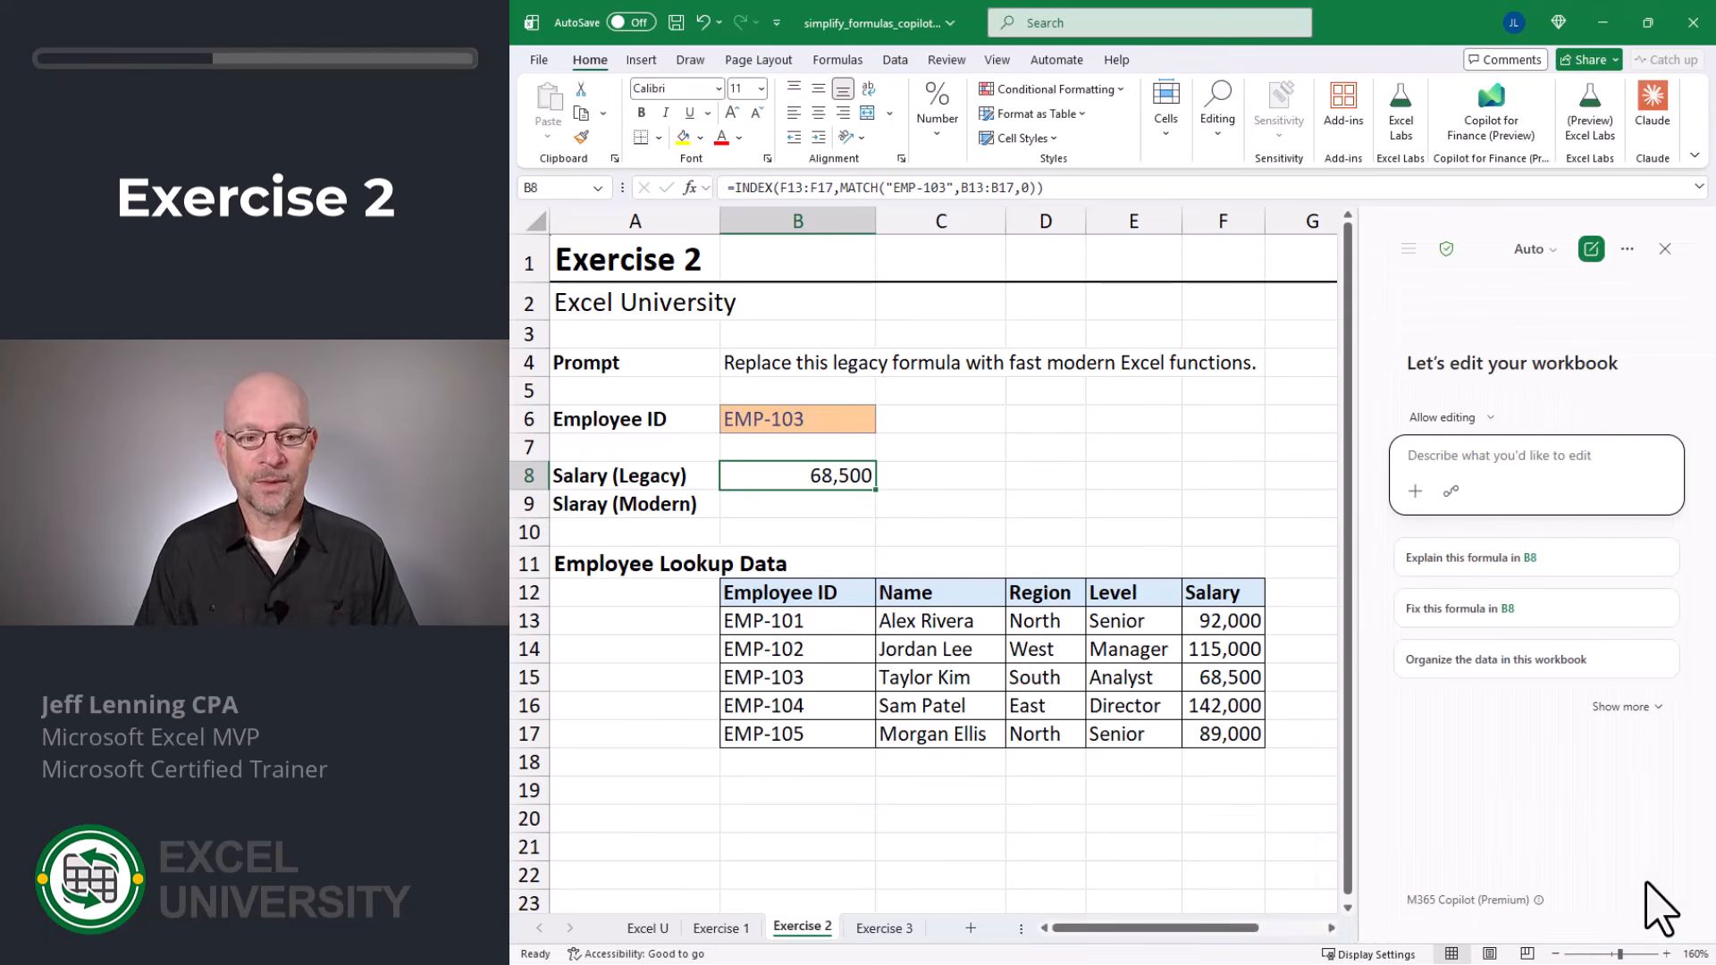
pyautogui.write('replace this')
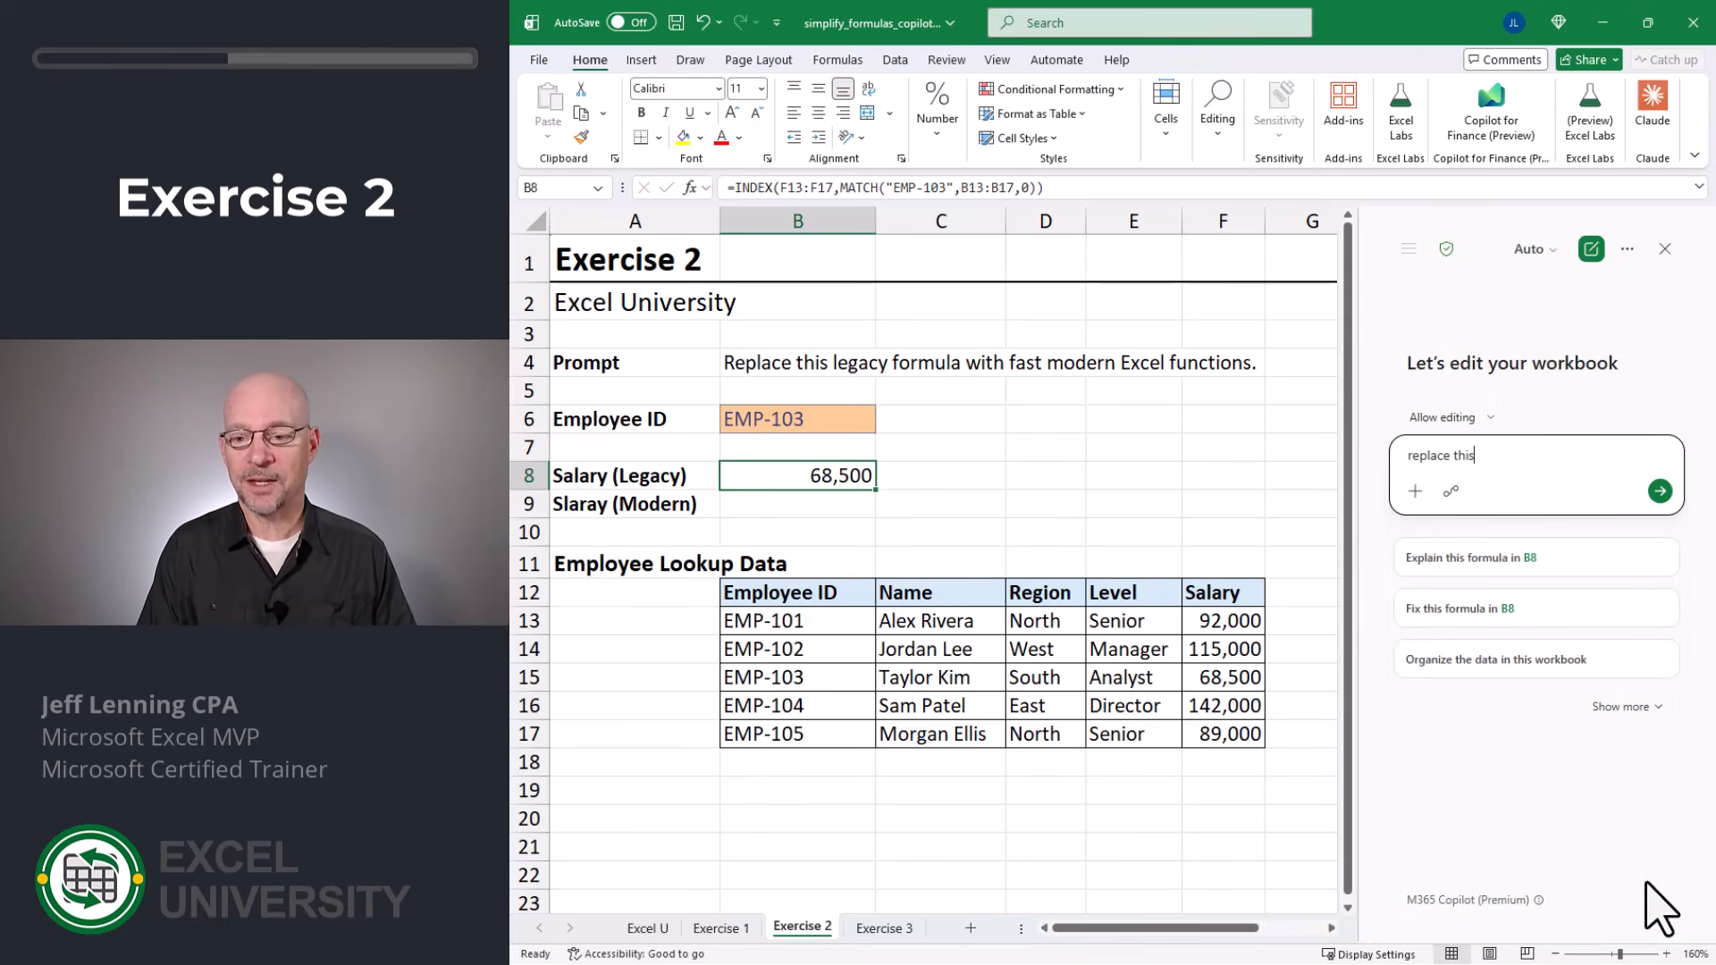
pyautogui.write(' legacy formula')
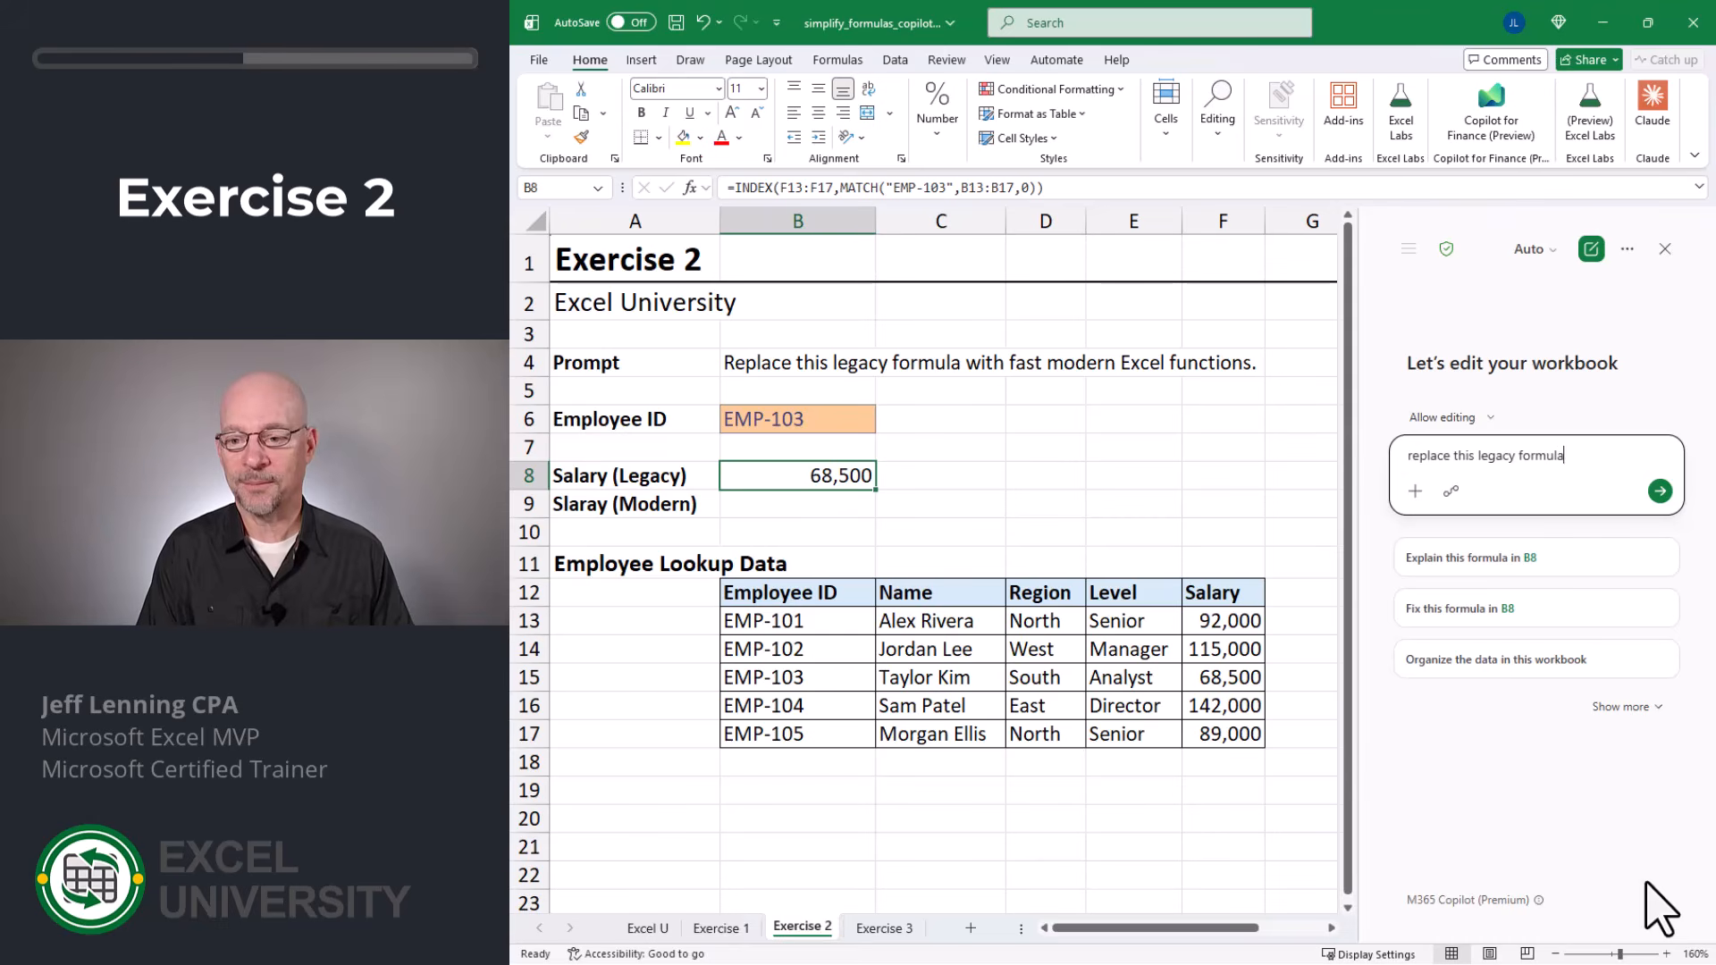
pyautogui.write(' with fast ')
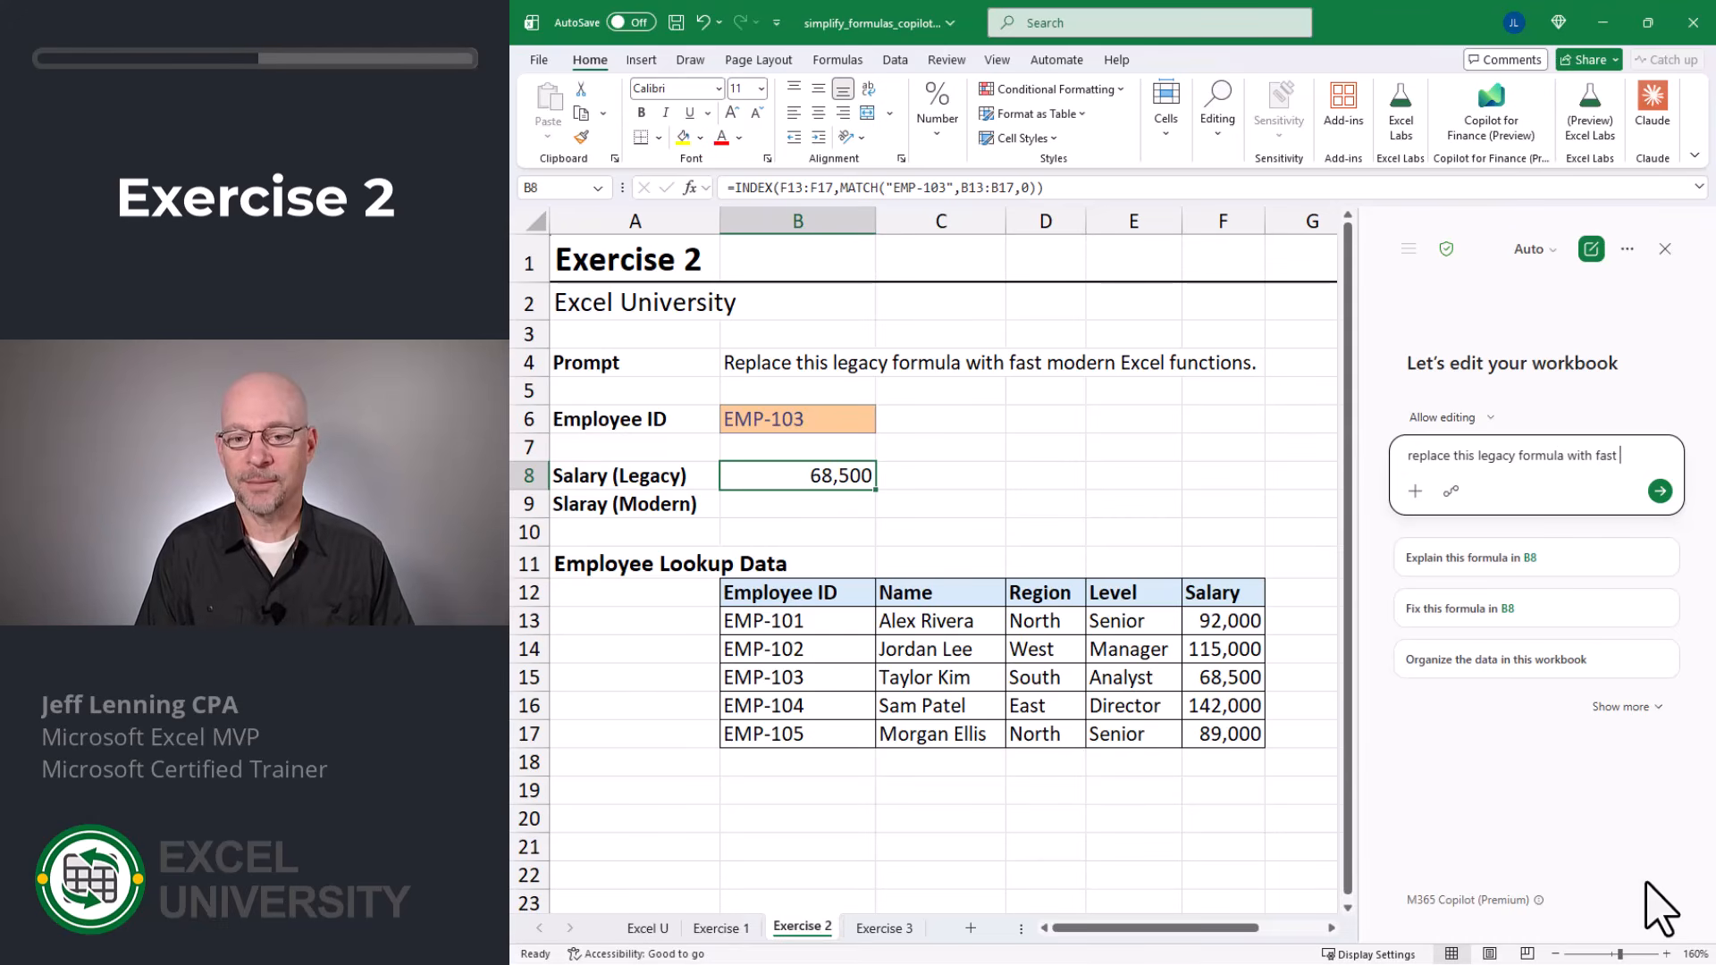
pyautogui.write('modern excel fu')
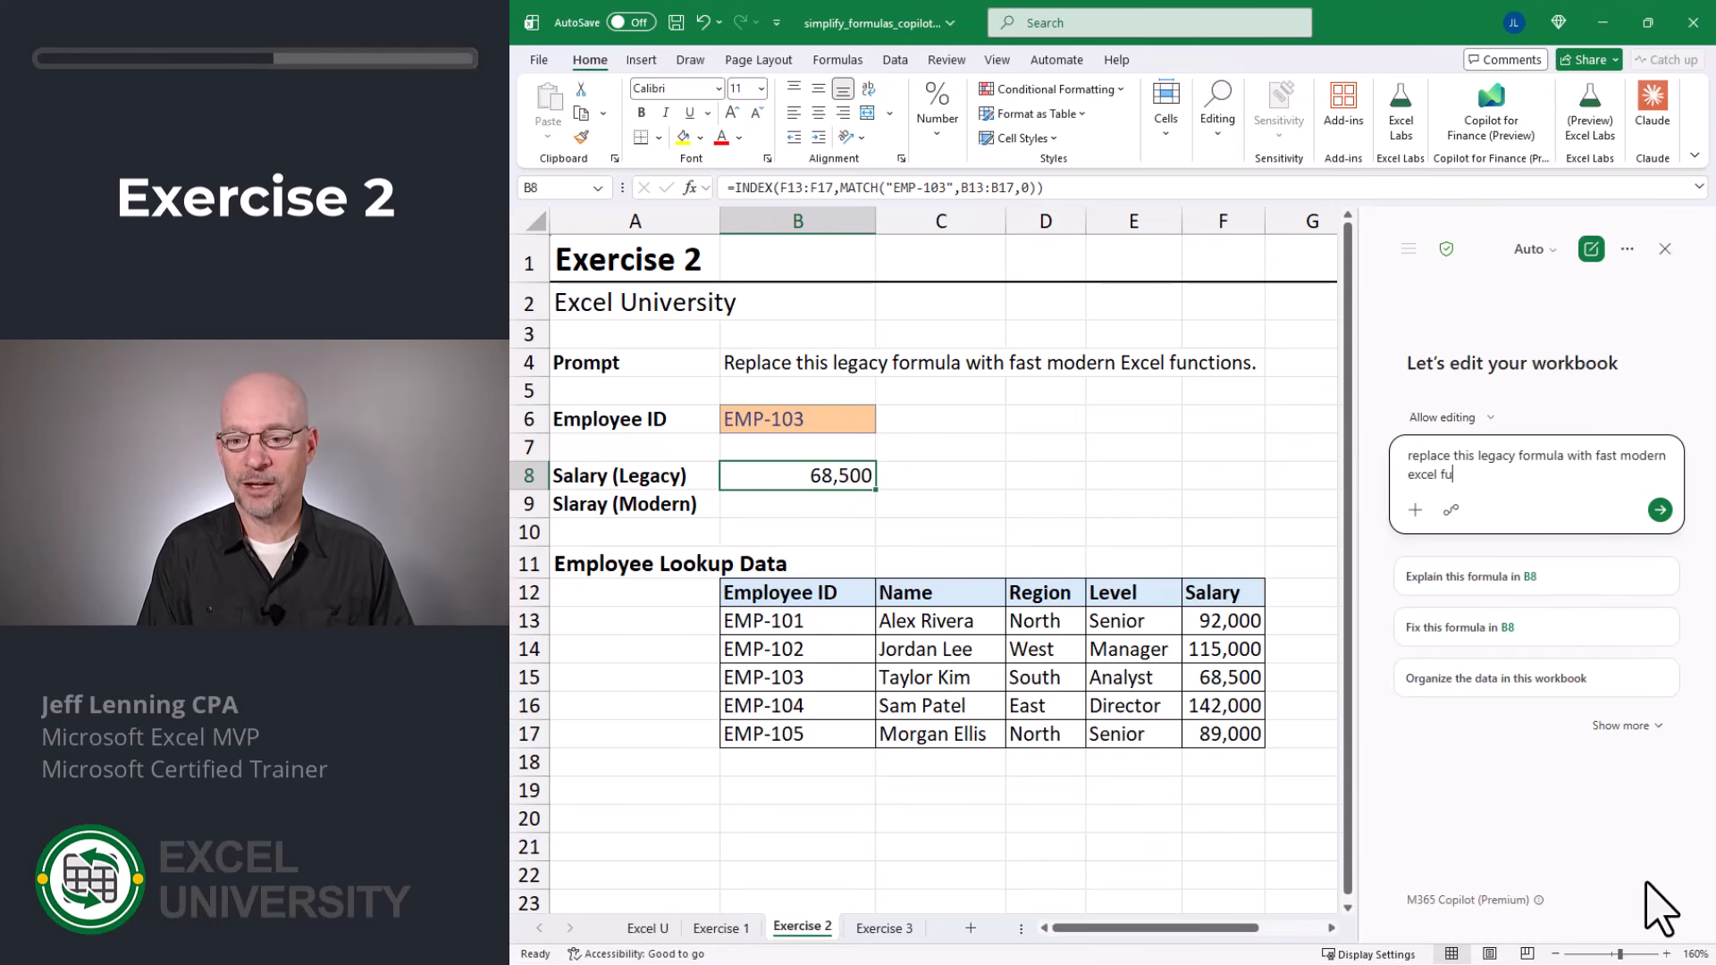
pyautogui.write('nctions')
pyautogui.press('Return')
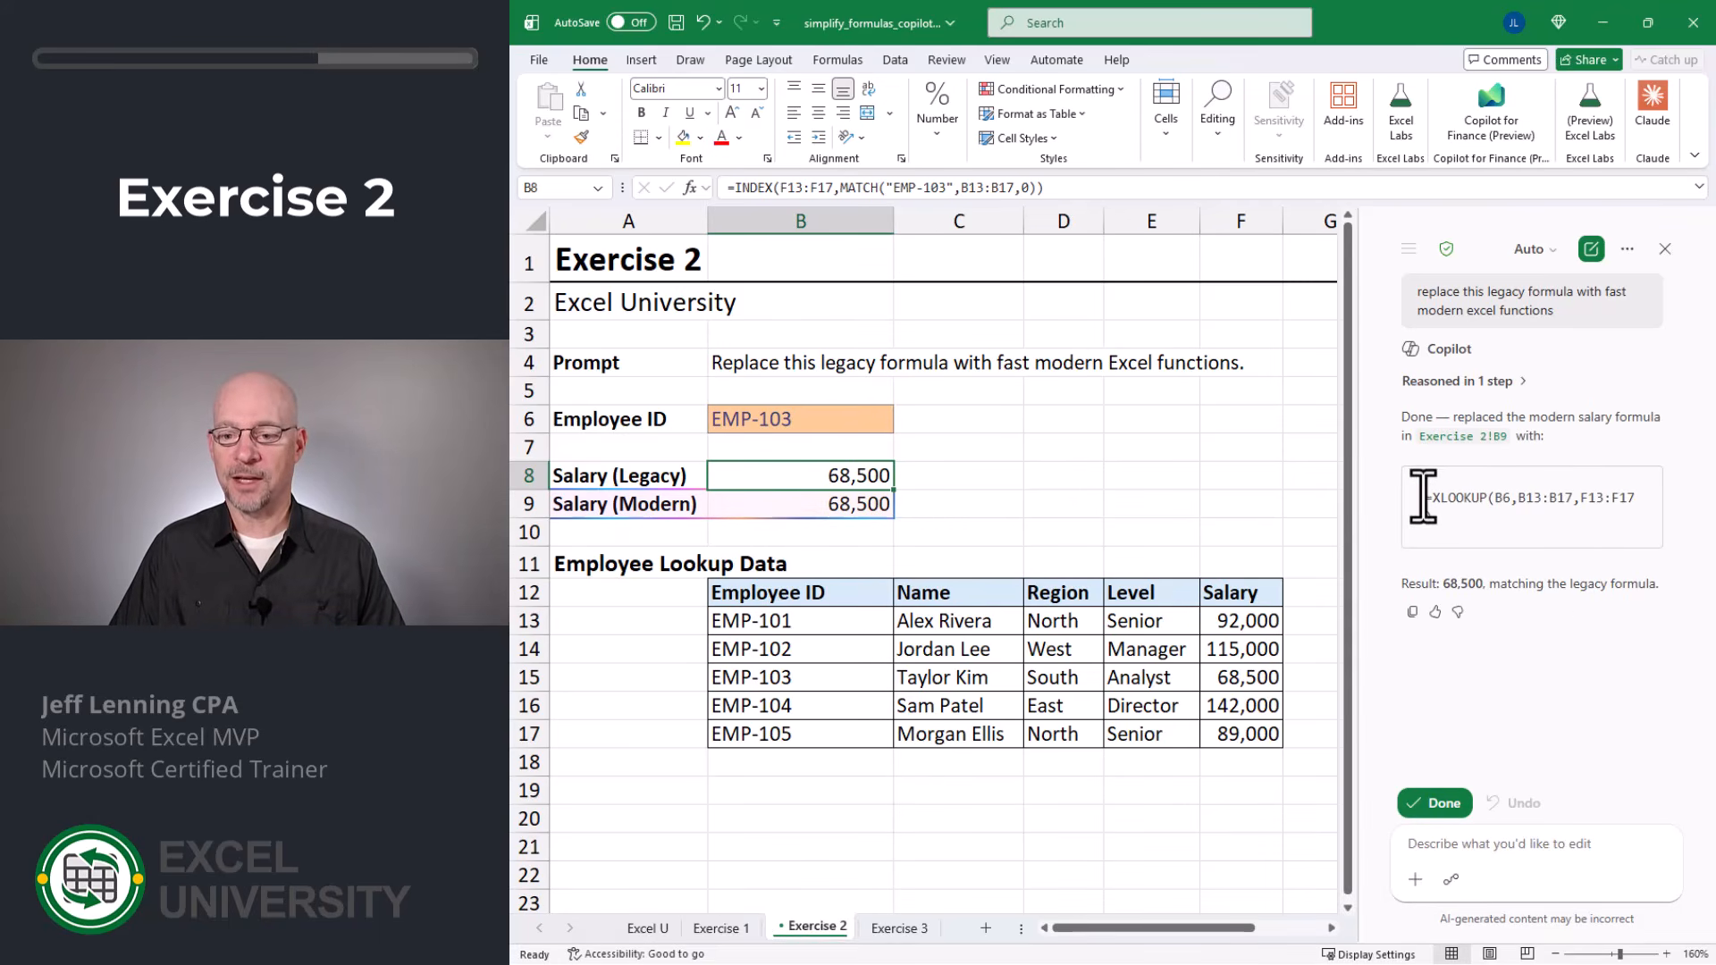
pyautogui.click(1434, 803)
# Step: Compare the legacy salary formula in B8 with the modern salary formula in B9
pyautogui.press('F2')
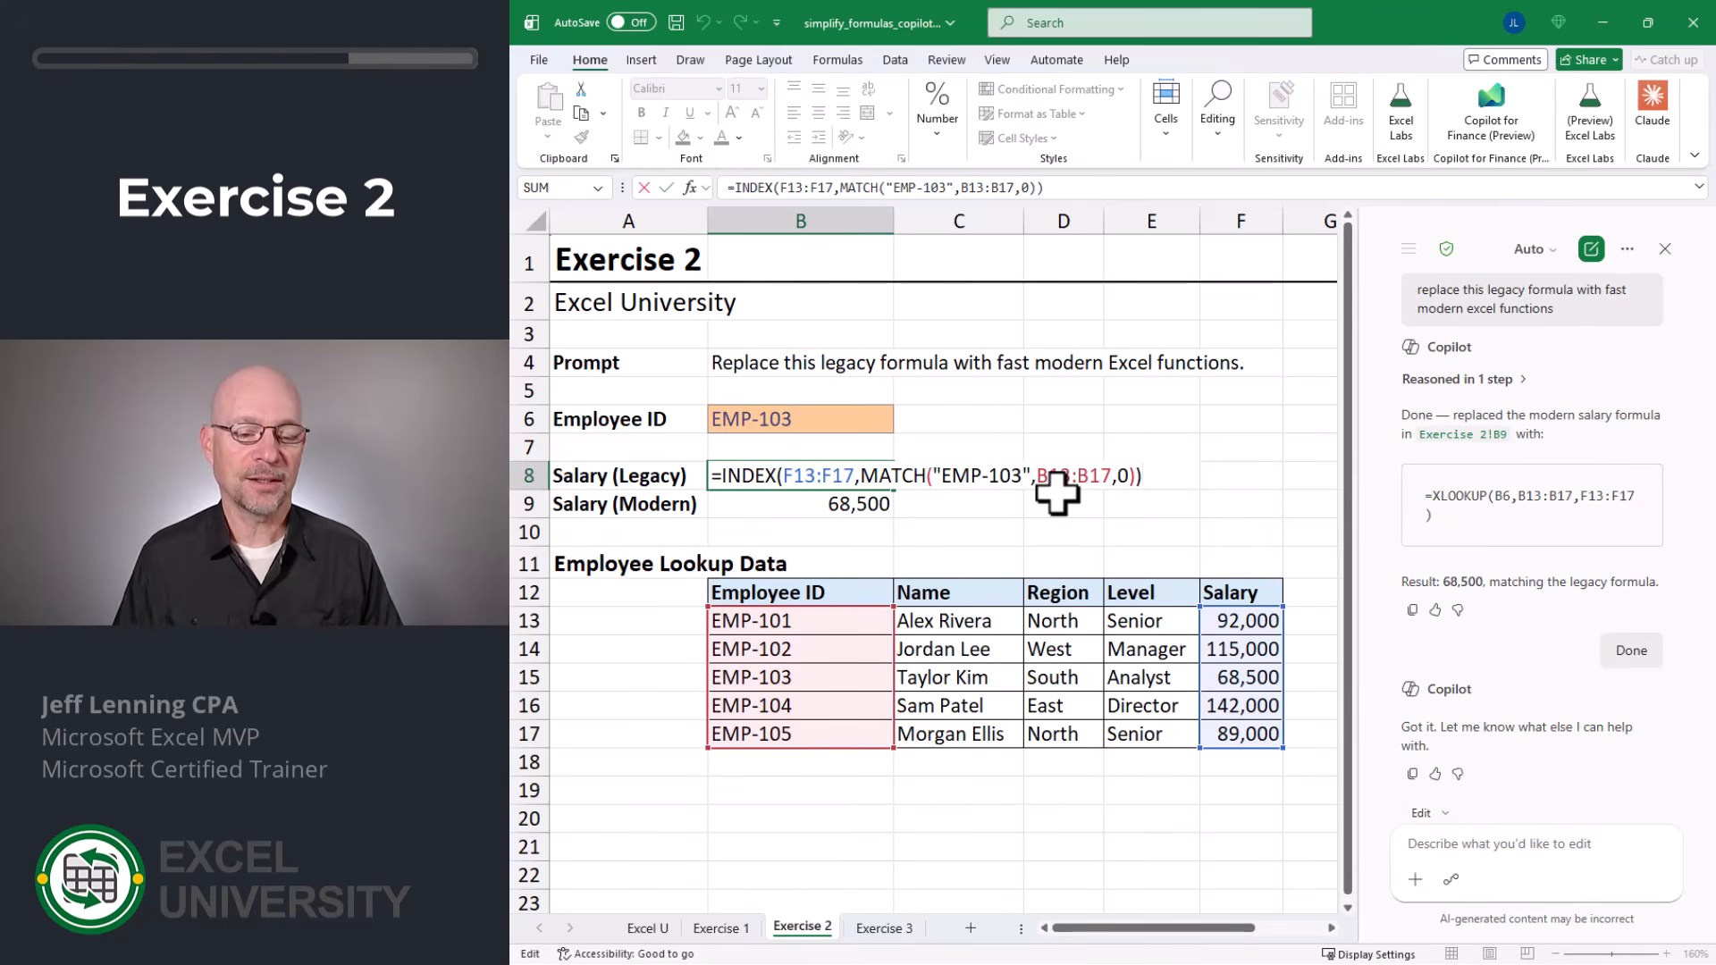
pyautogui.press('Return')
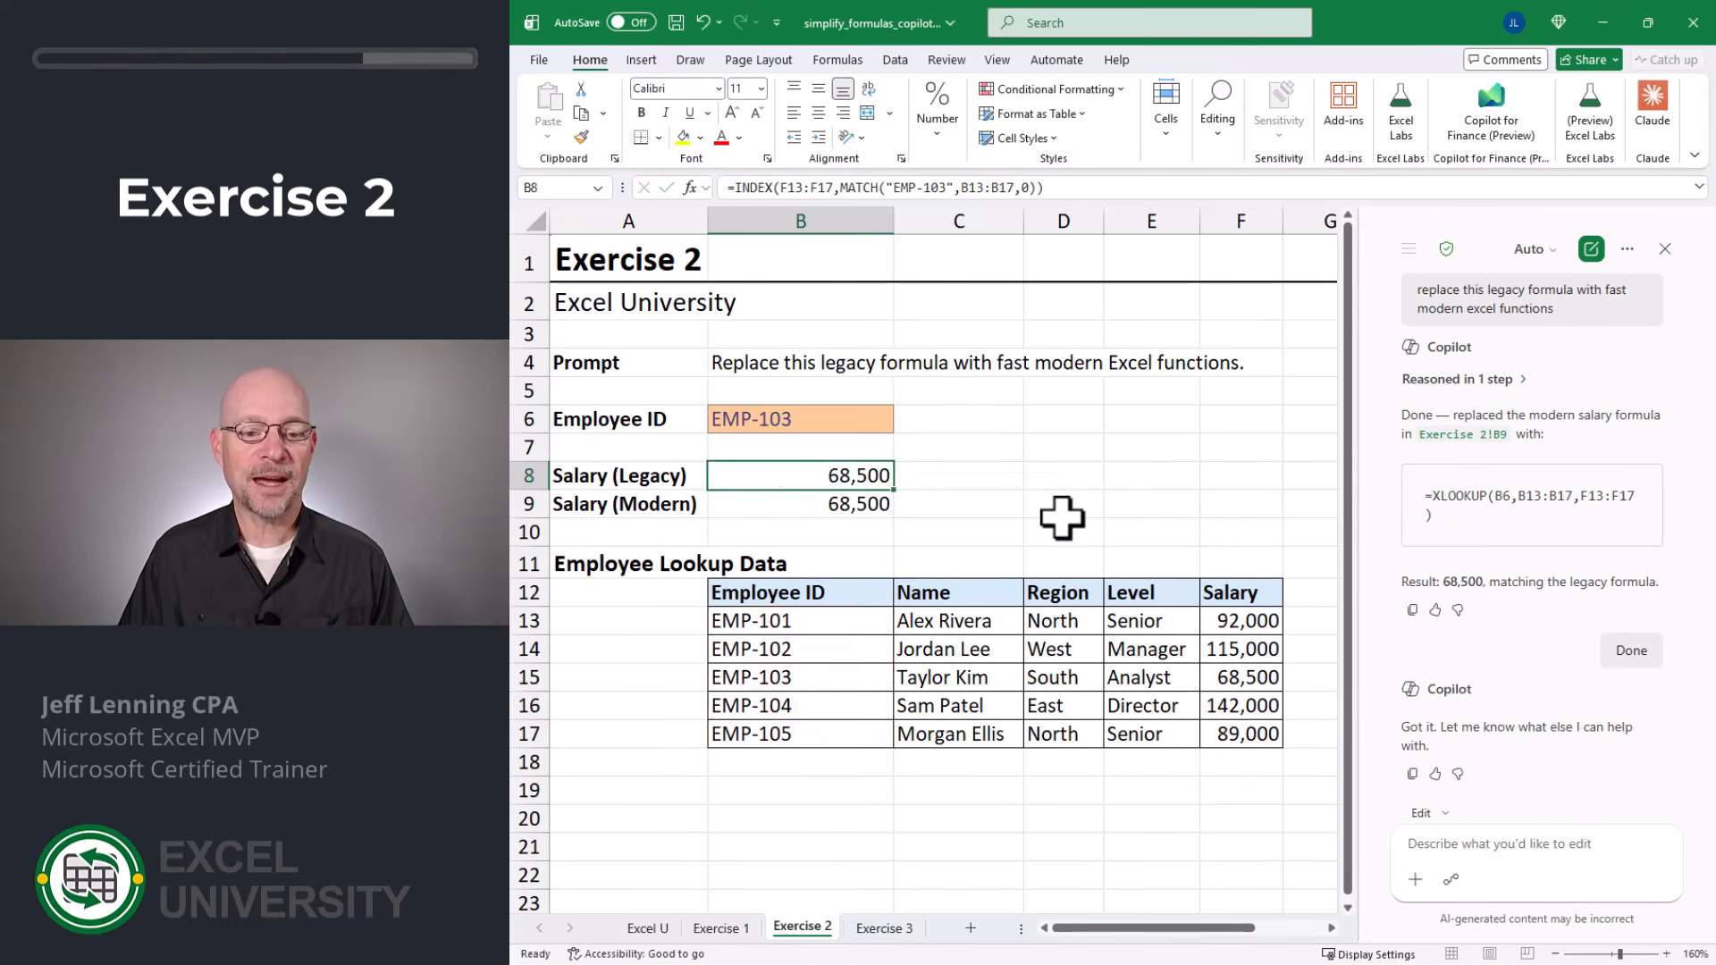
pyautogui.press('F2')
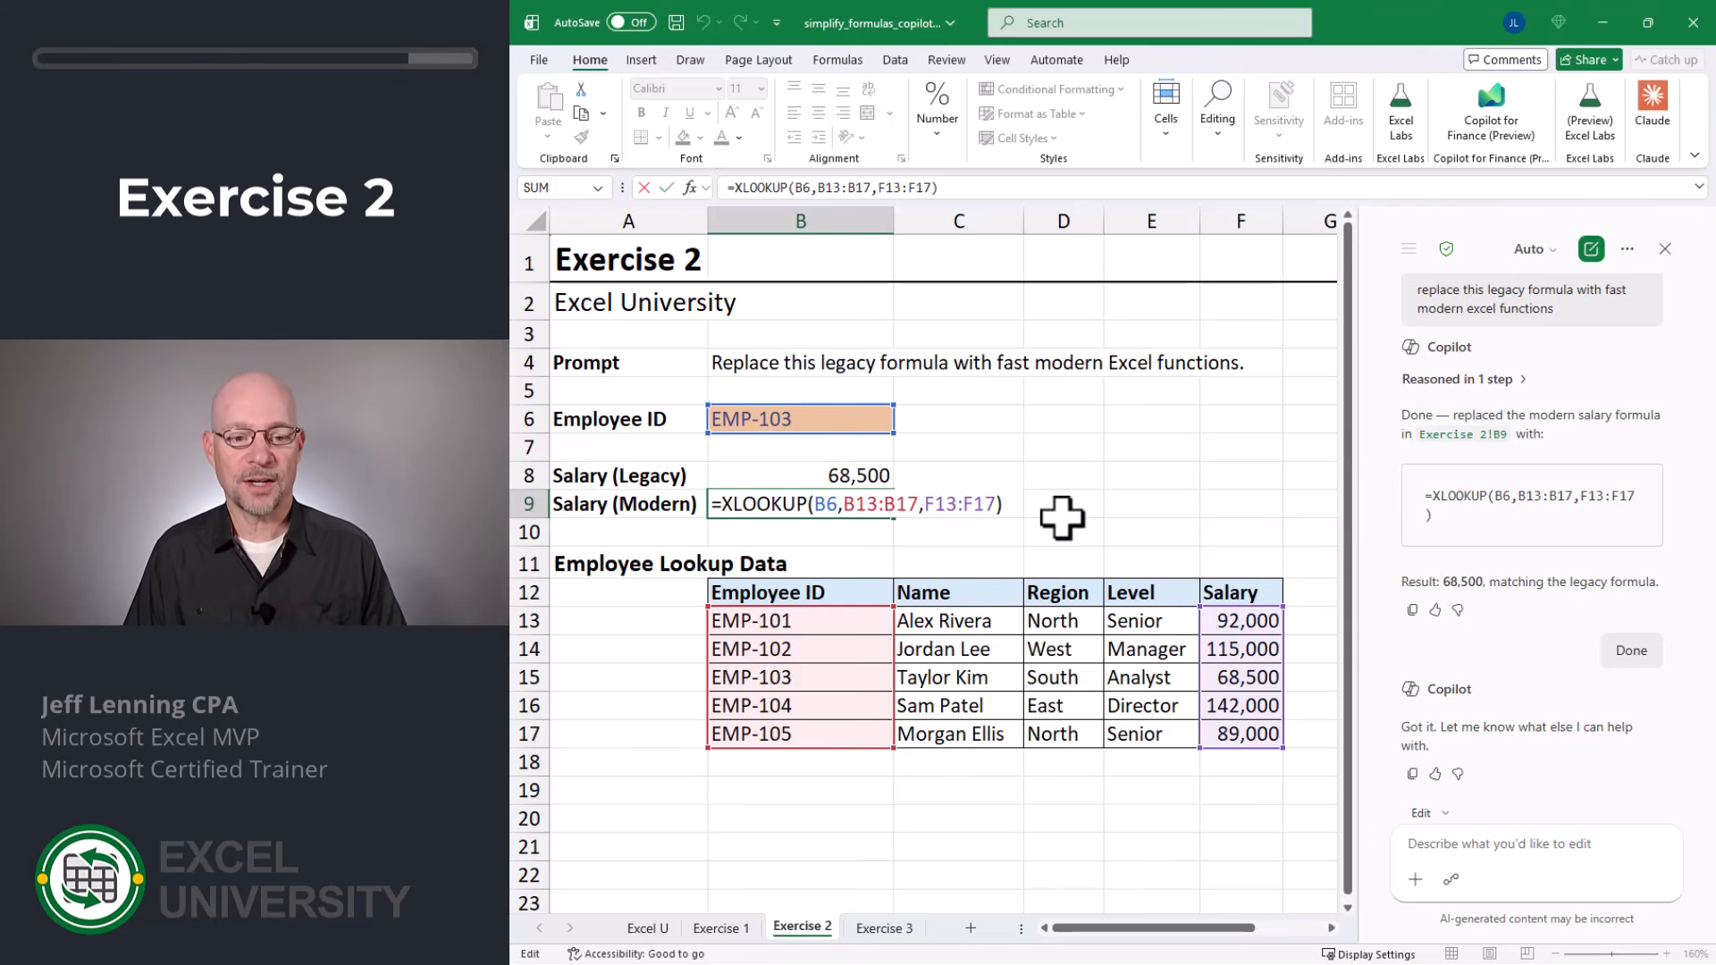
pyautogui.press('Escape')
pyautogui.press('Up')
pyautogui.press('F2')
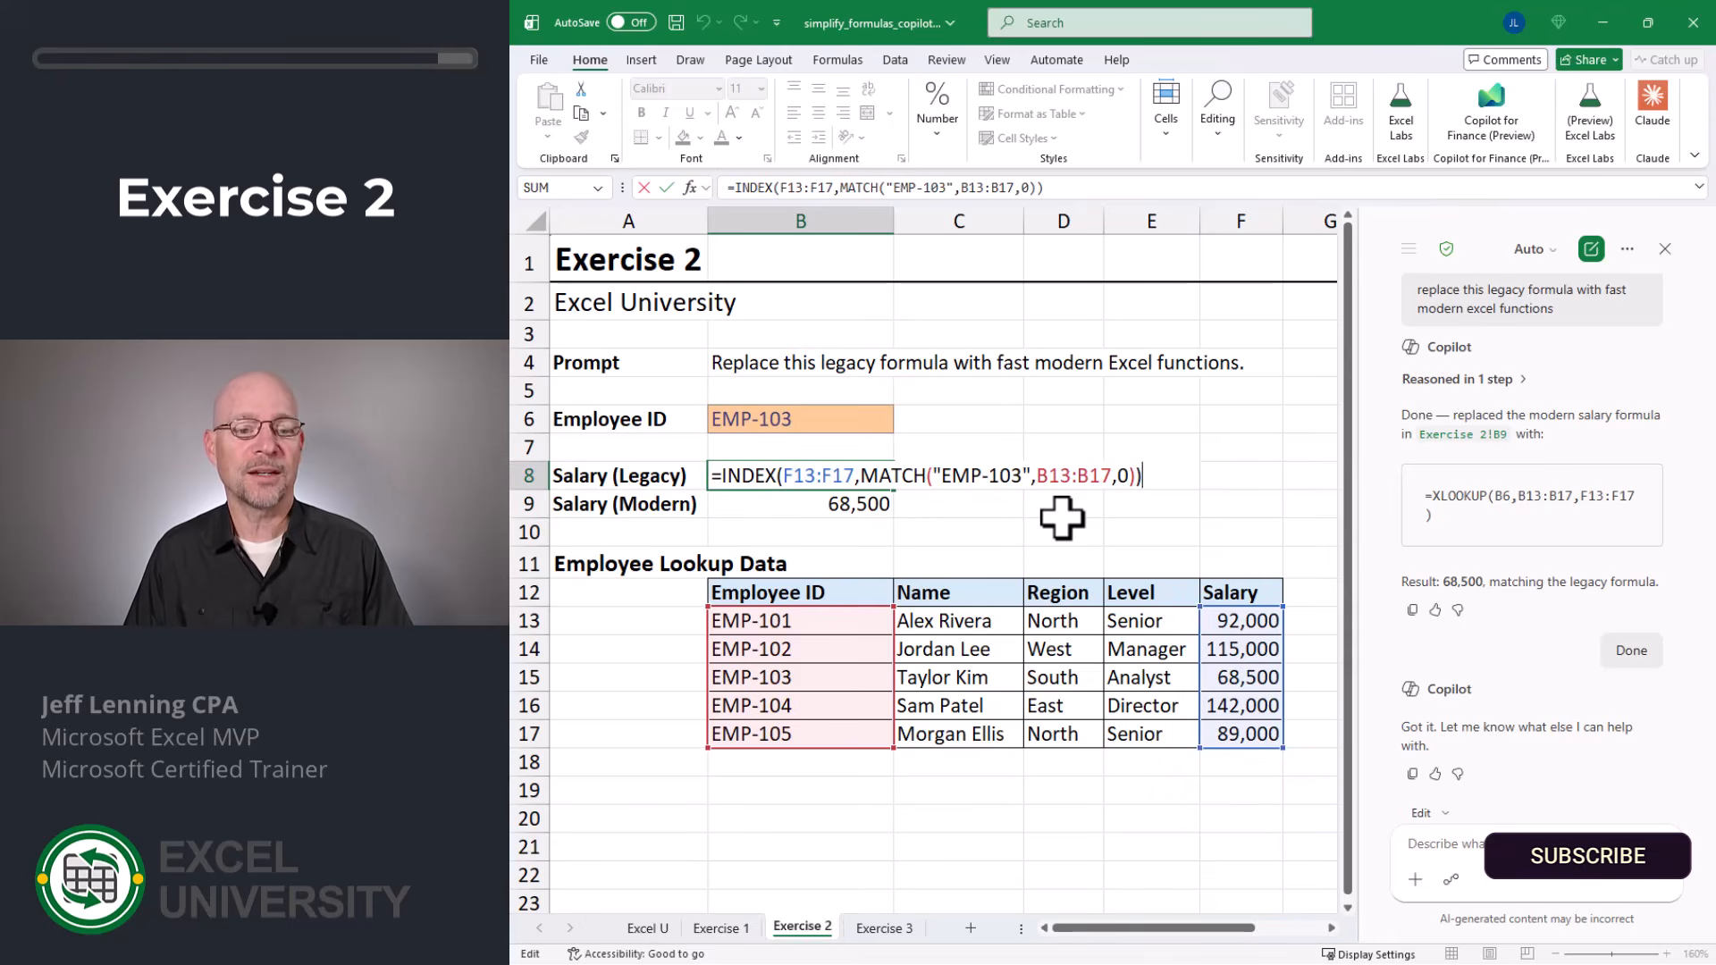
pyautogui.press('Escape')
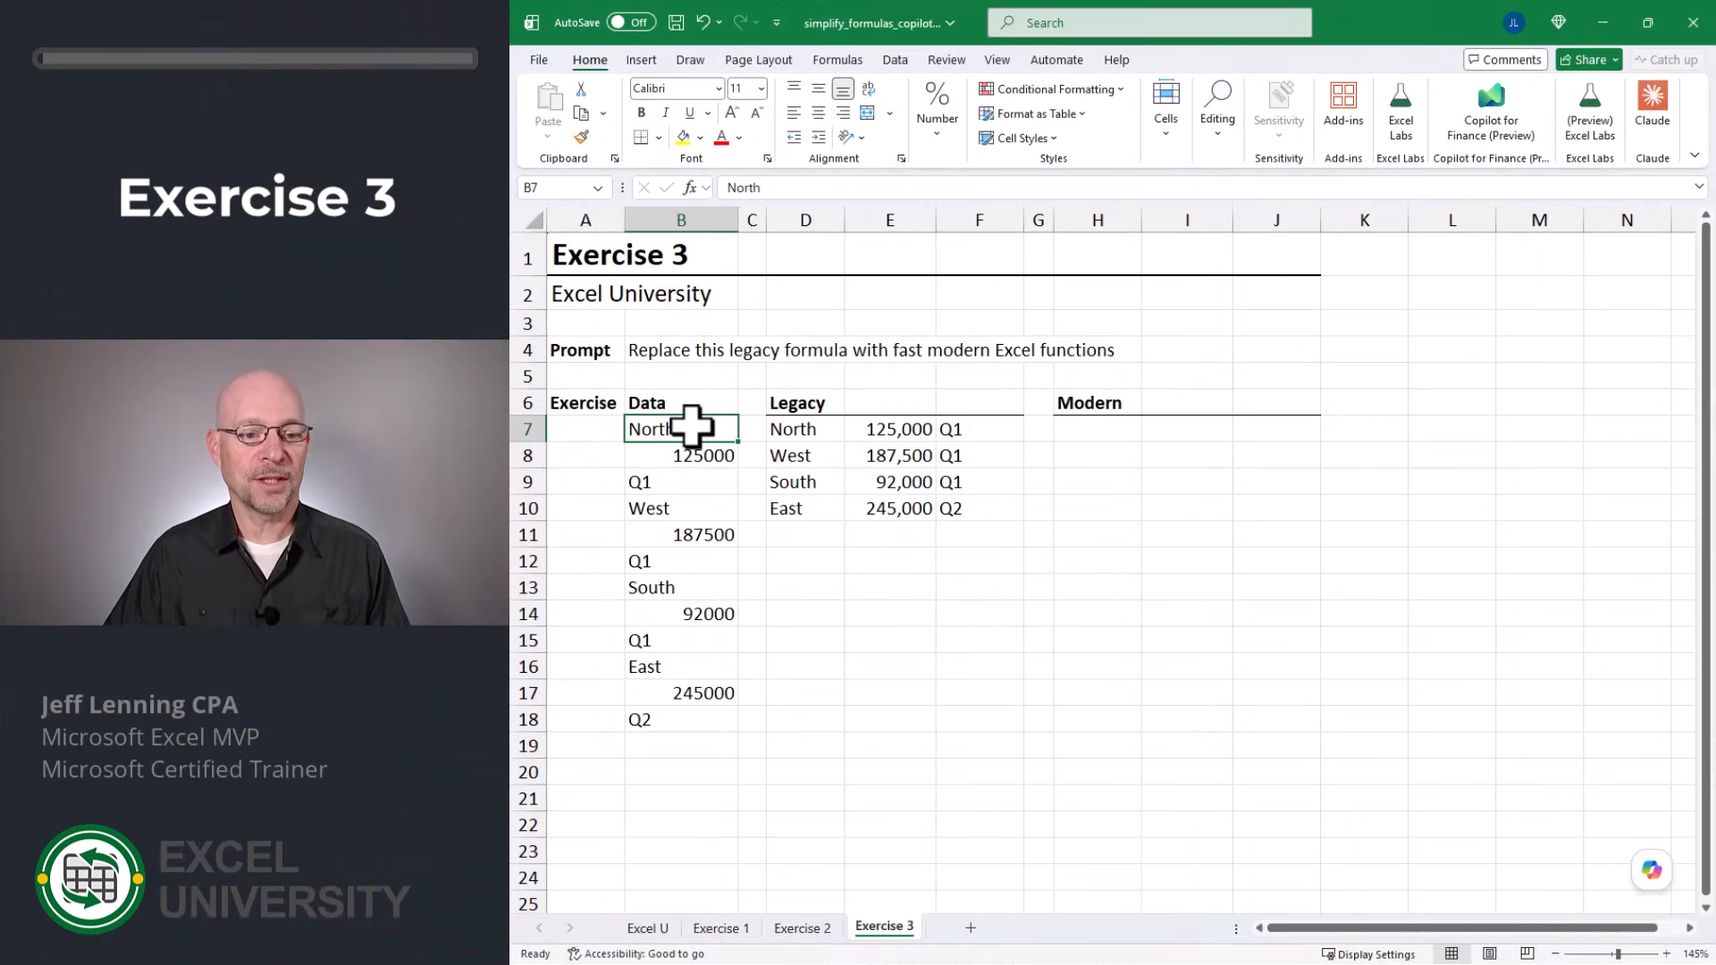
# Step: On Exercise 3, examine the stacked data in B7:B18 and the legacy formulas in D7:F7 that rearrange it into columns
pyautogui.moveTo(689, 430); pyautogui.dragTo(686, 724)
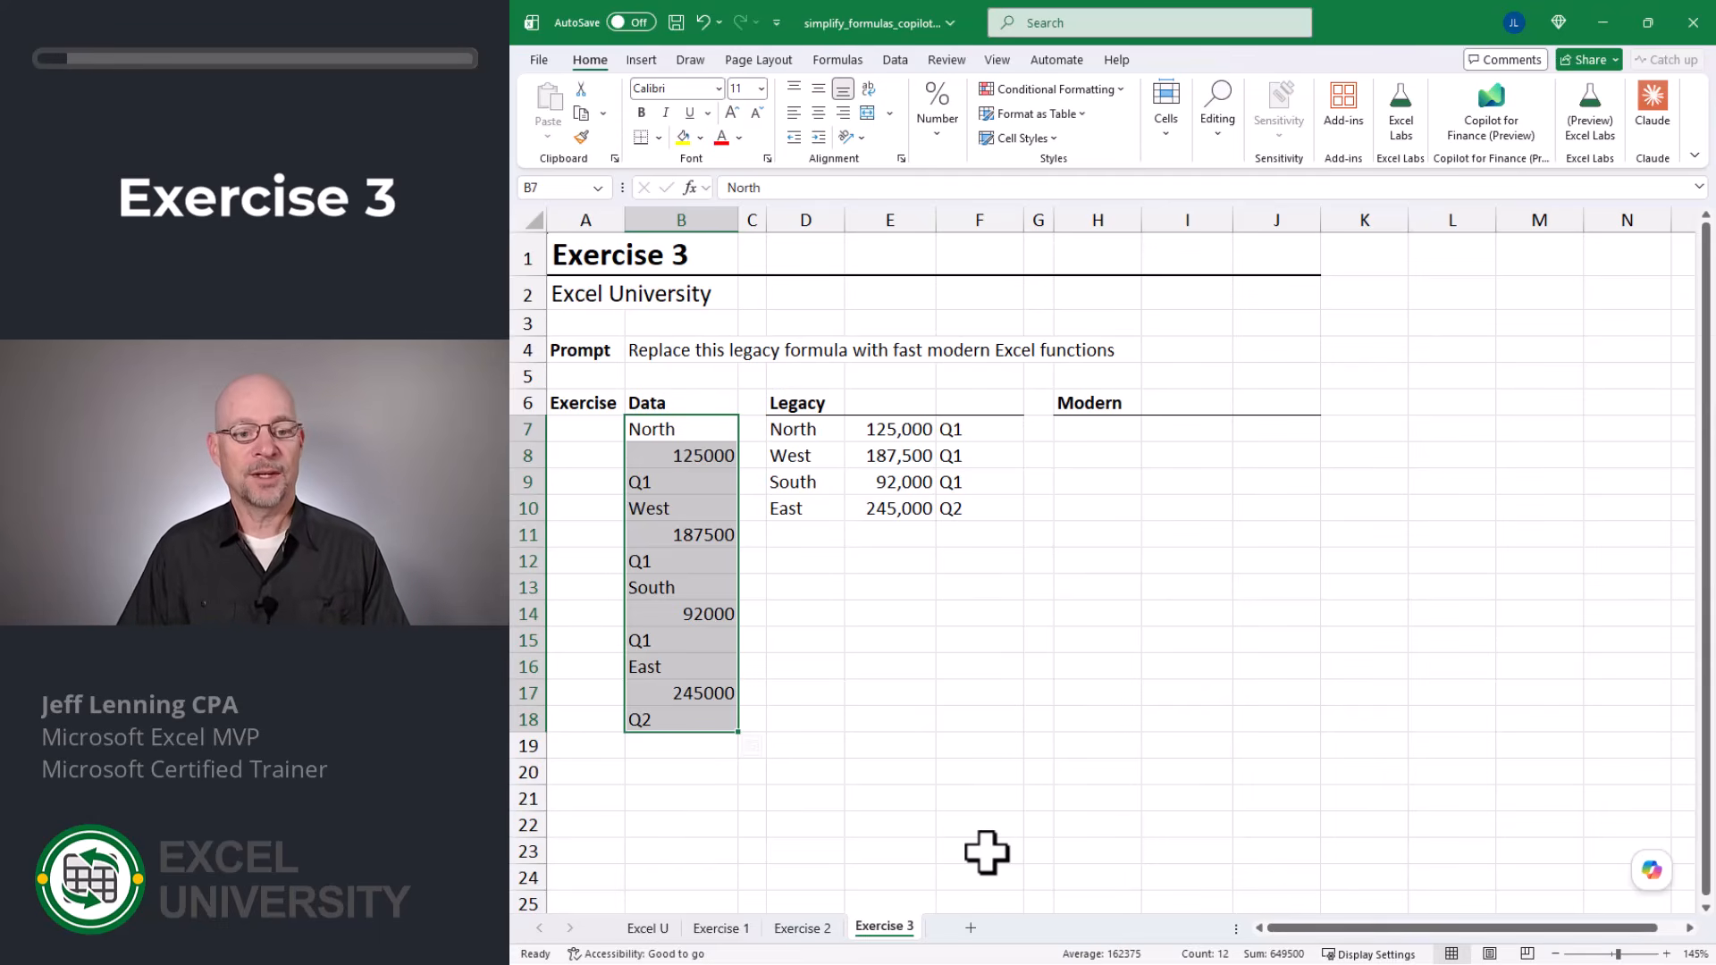
pyautogui.press('Right')
pyautogui.press('Right')
pyautogui.press('F2')
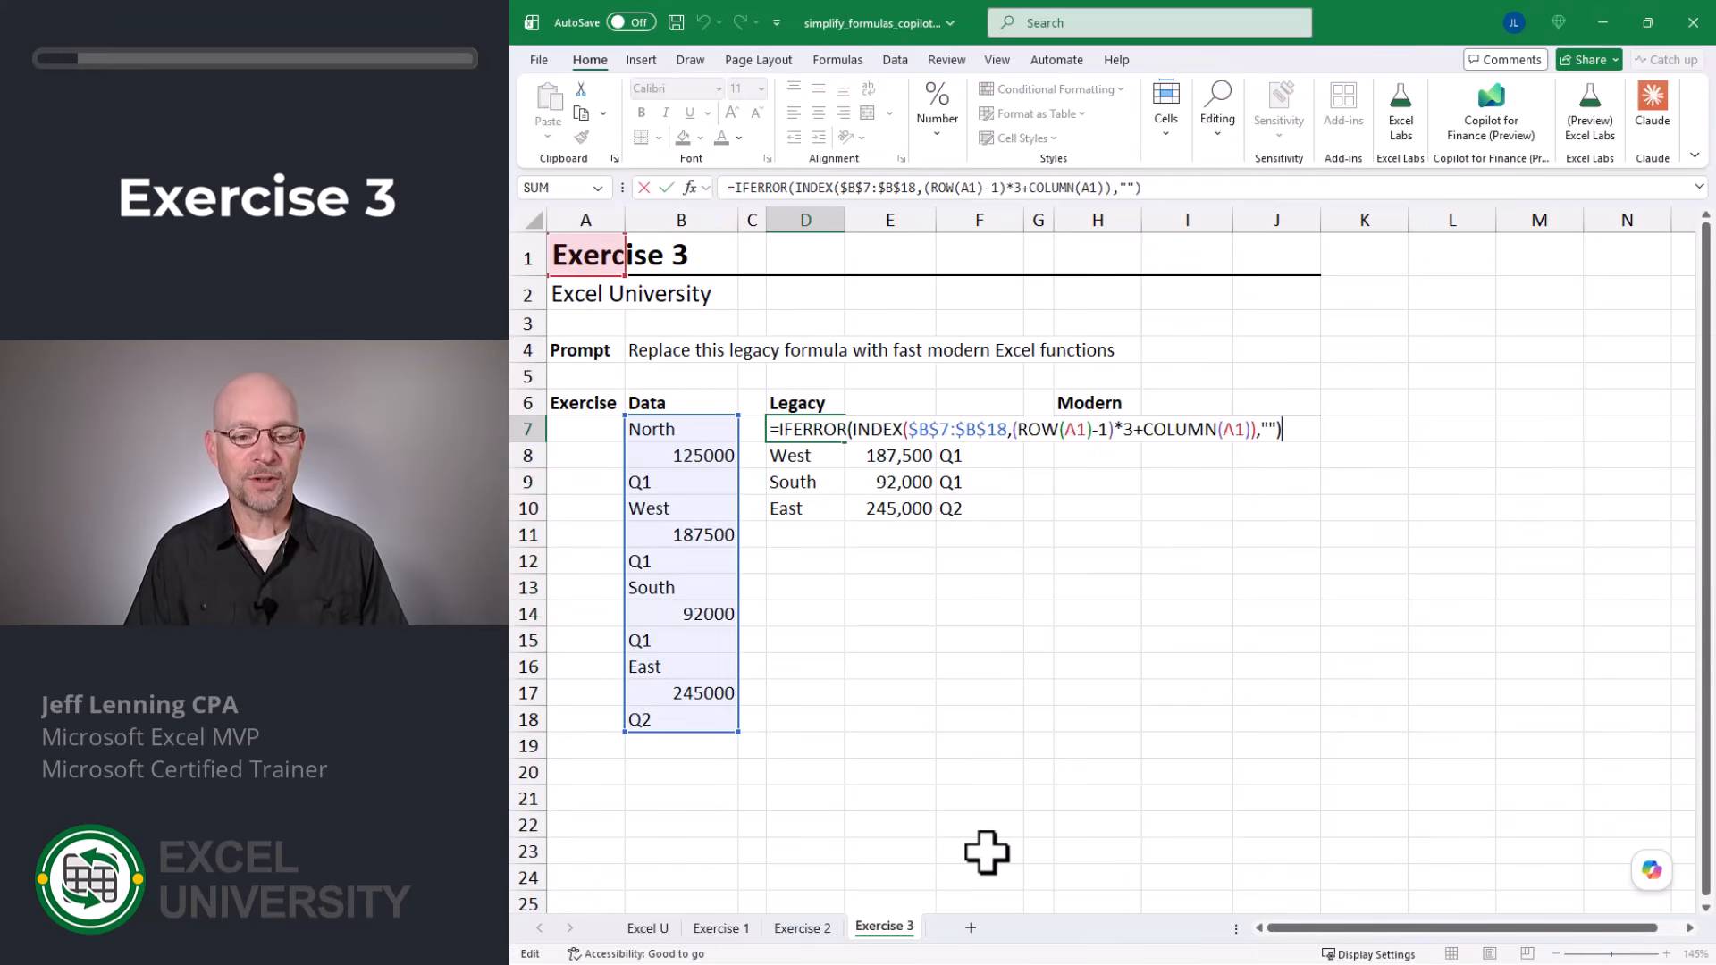
pyautogui.press('Escape')
pyautogui.press('Right')
pyautogui.press('Right')
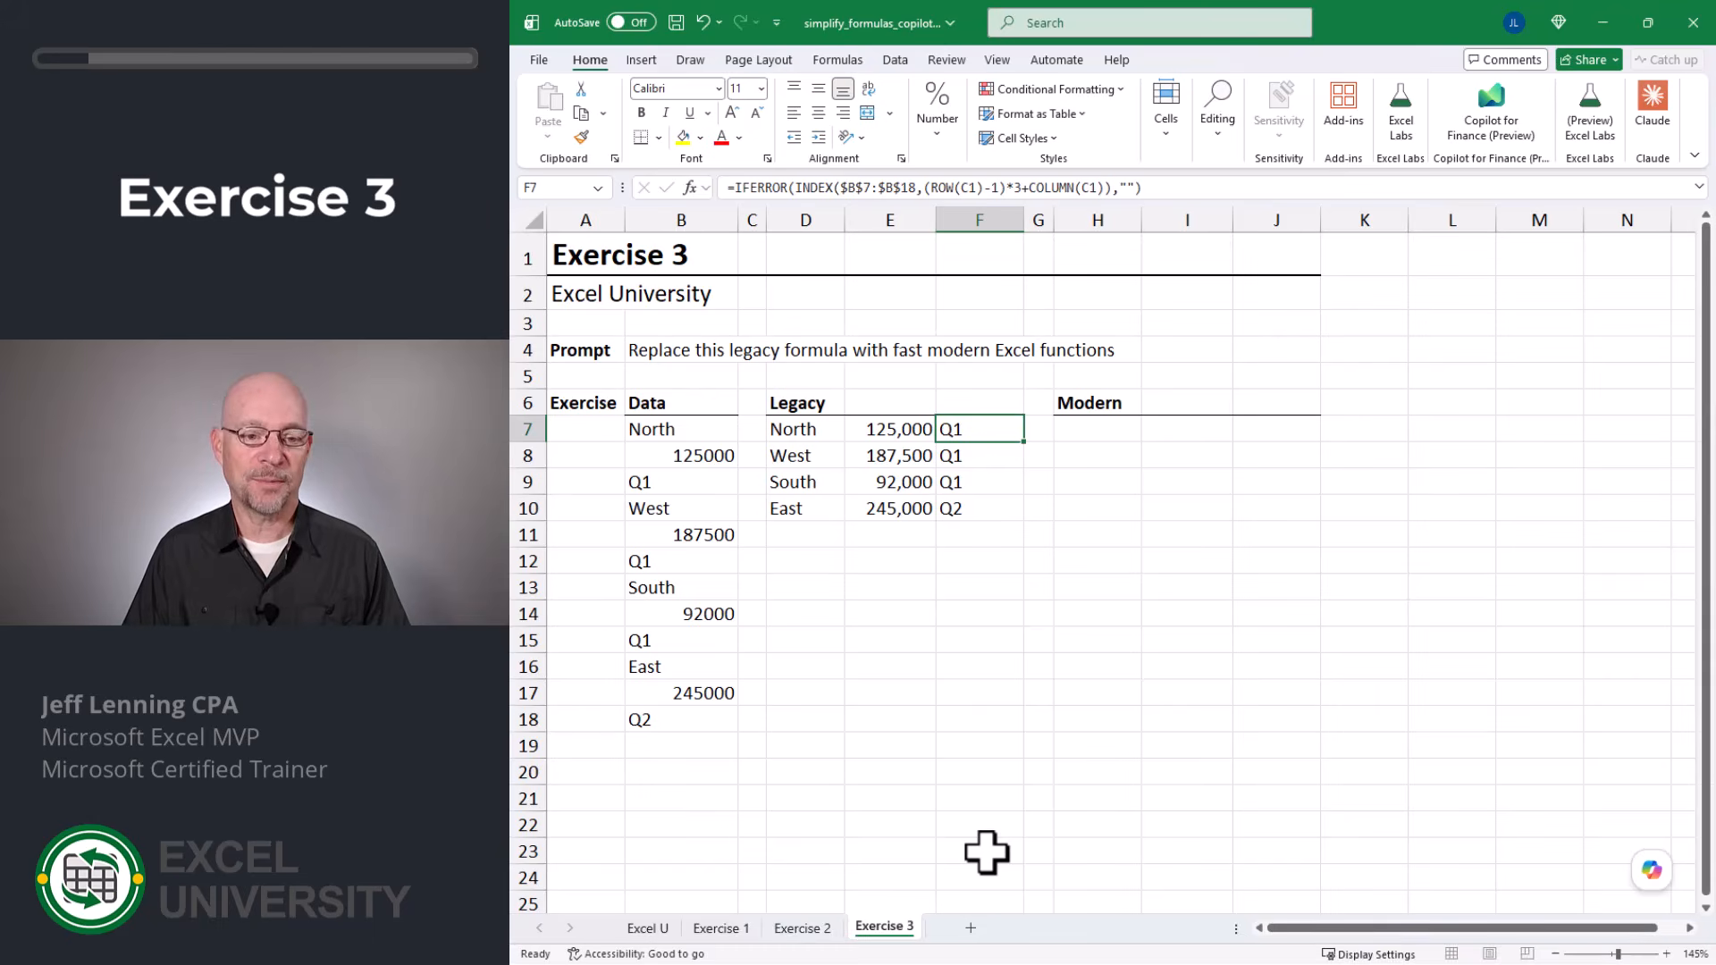
pyautogui.press('Left')
pyautogui.press('Left')
pyautogui.press('F2')
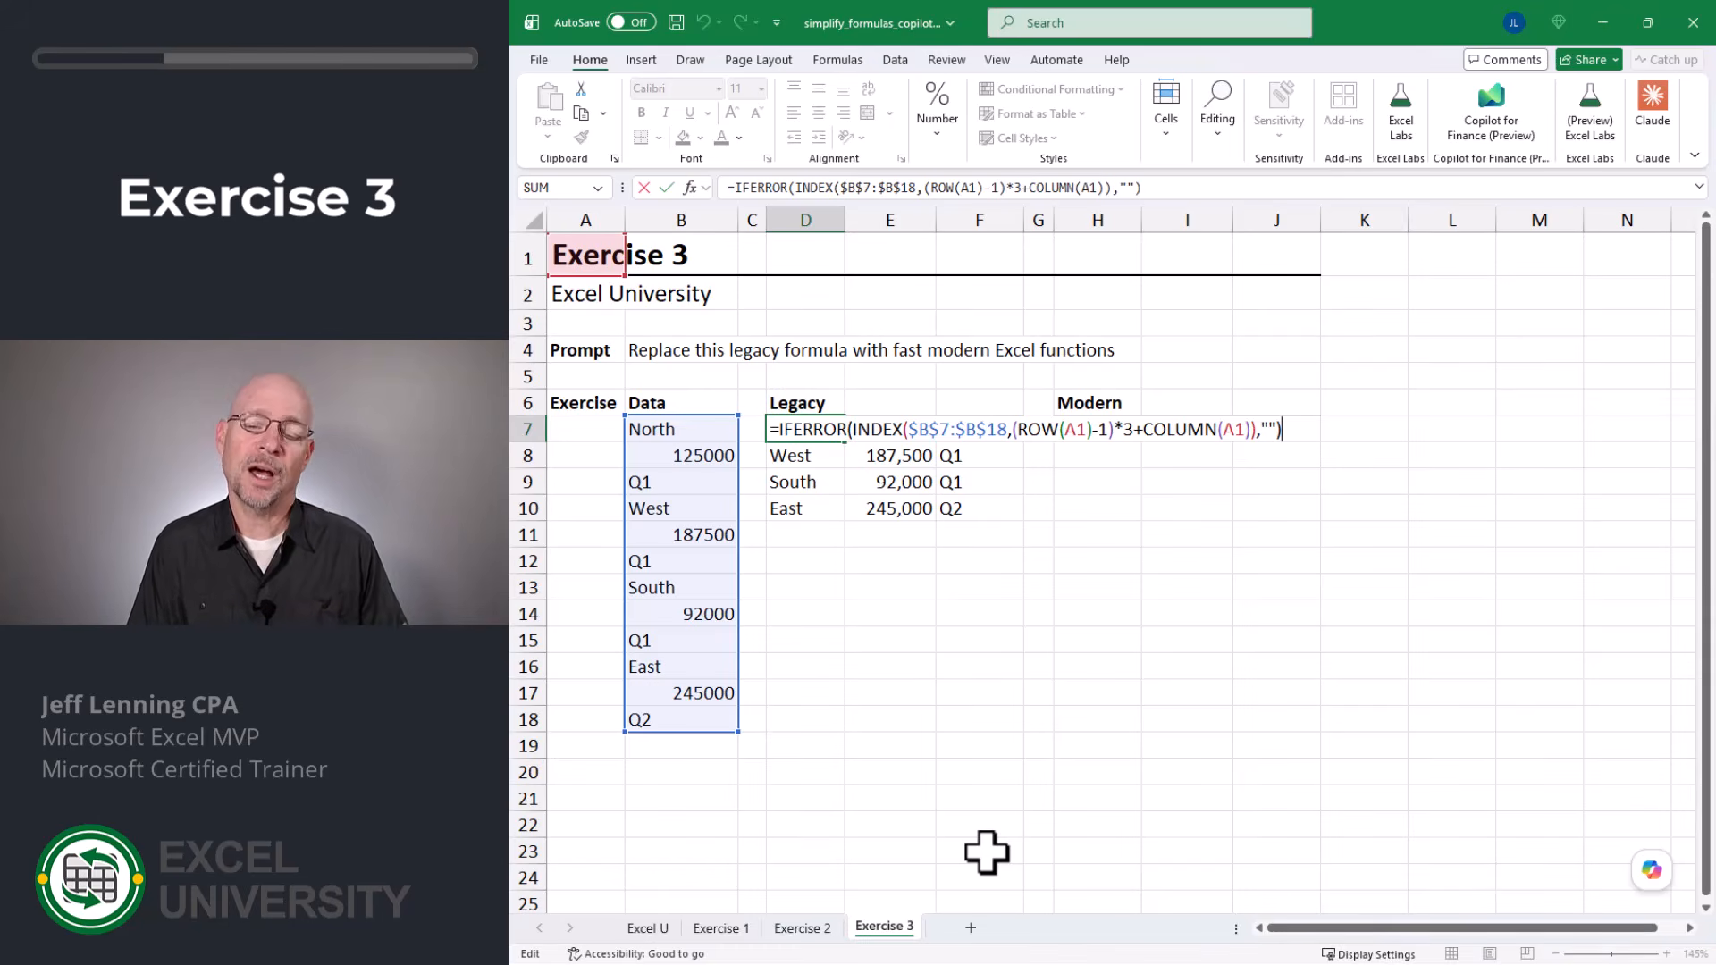
# Step: Have Copilot "replace this legacy formula with fast modern excel functions" for the formula in D7, and accept its edit
pyautogui.click(1651, 870)
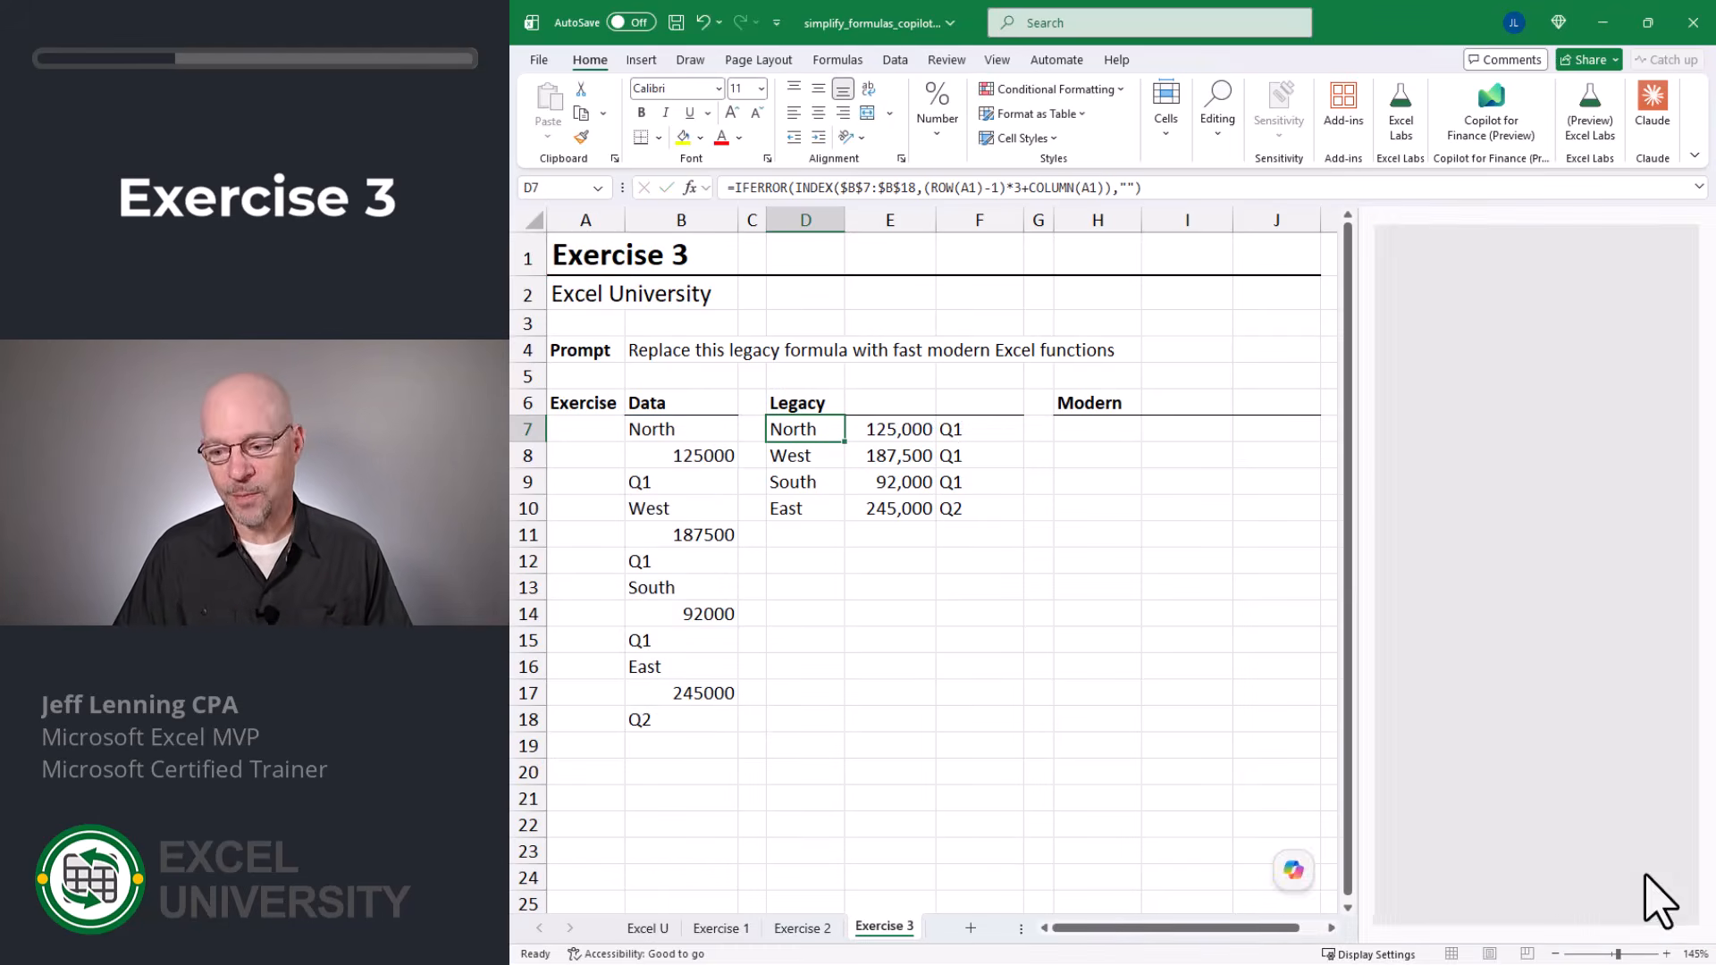
pyautogui.write('replace this lega')
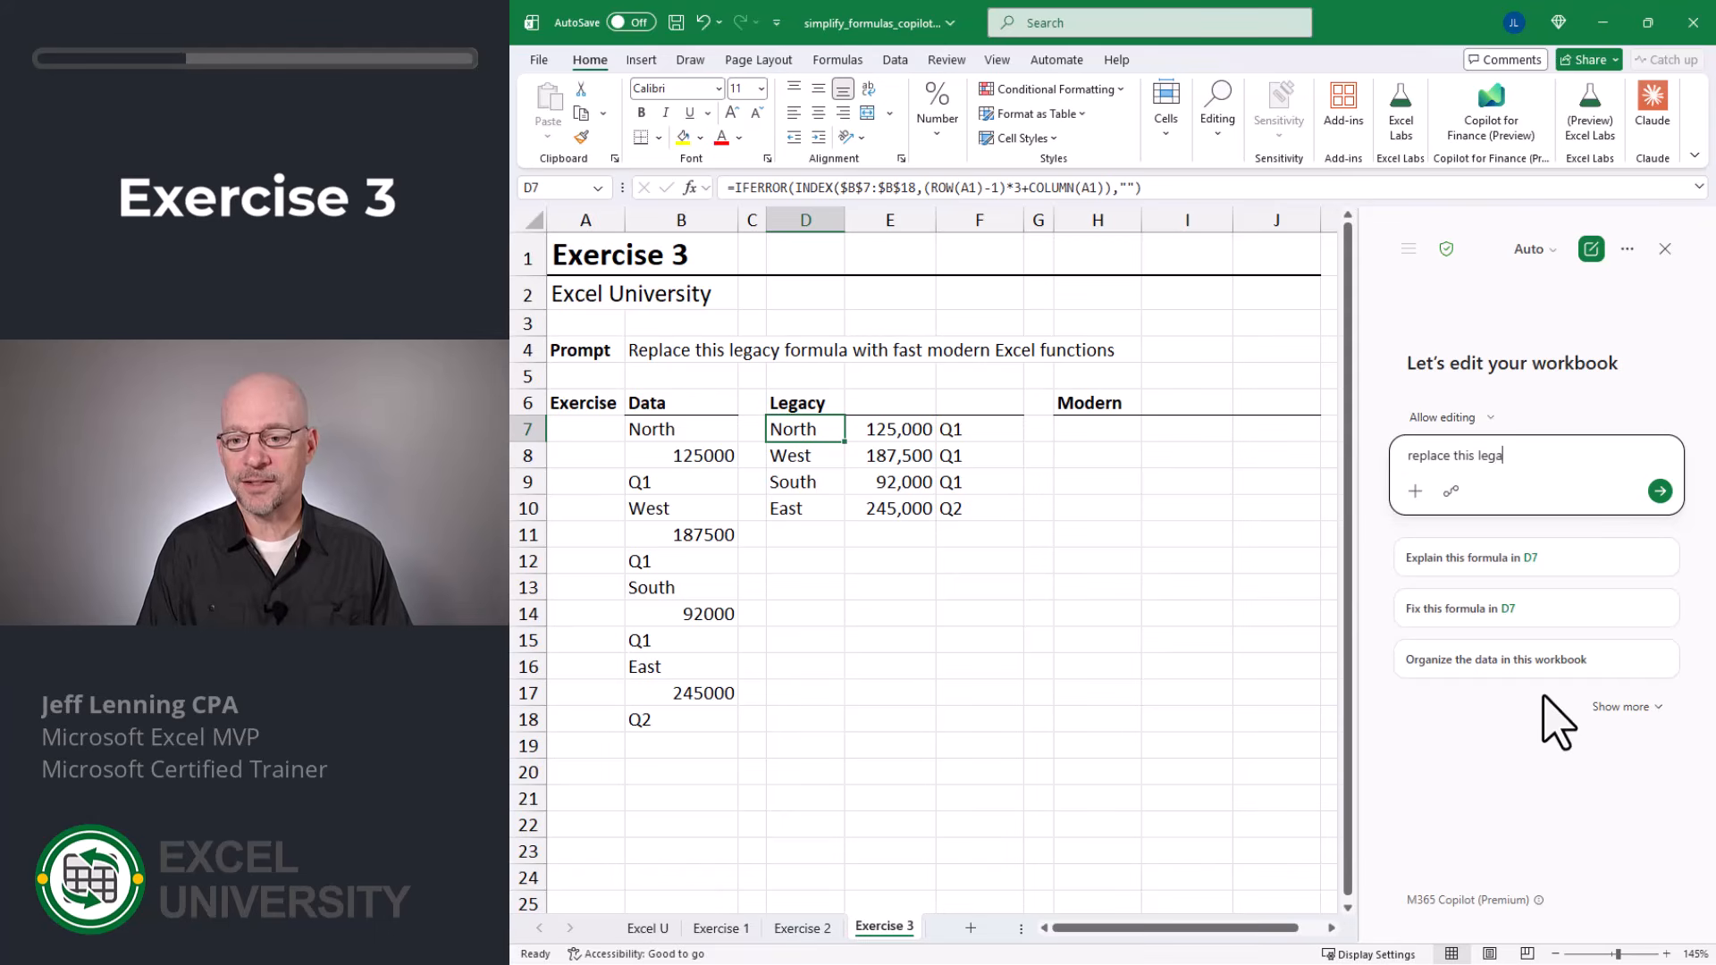
pyautogui.write('cy')
pyautogui.press('BackSpace')
pyautogui.write('cy formula ')
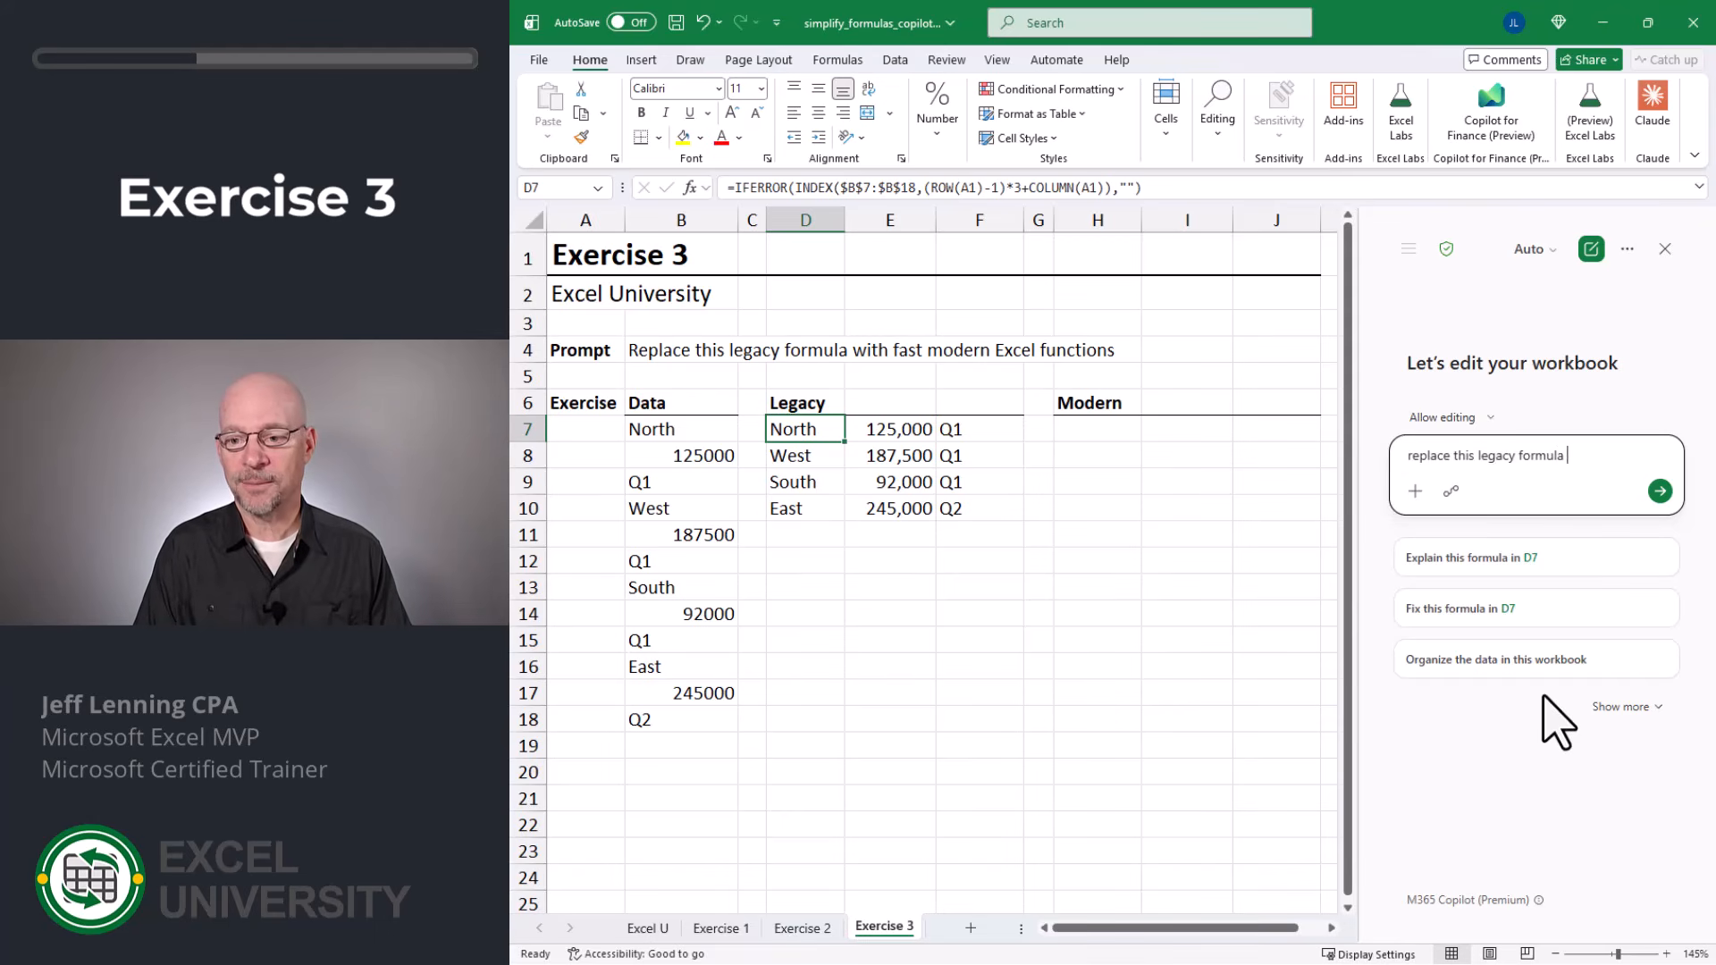
pyautogui.write('with fast')
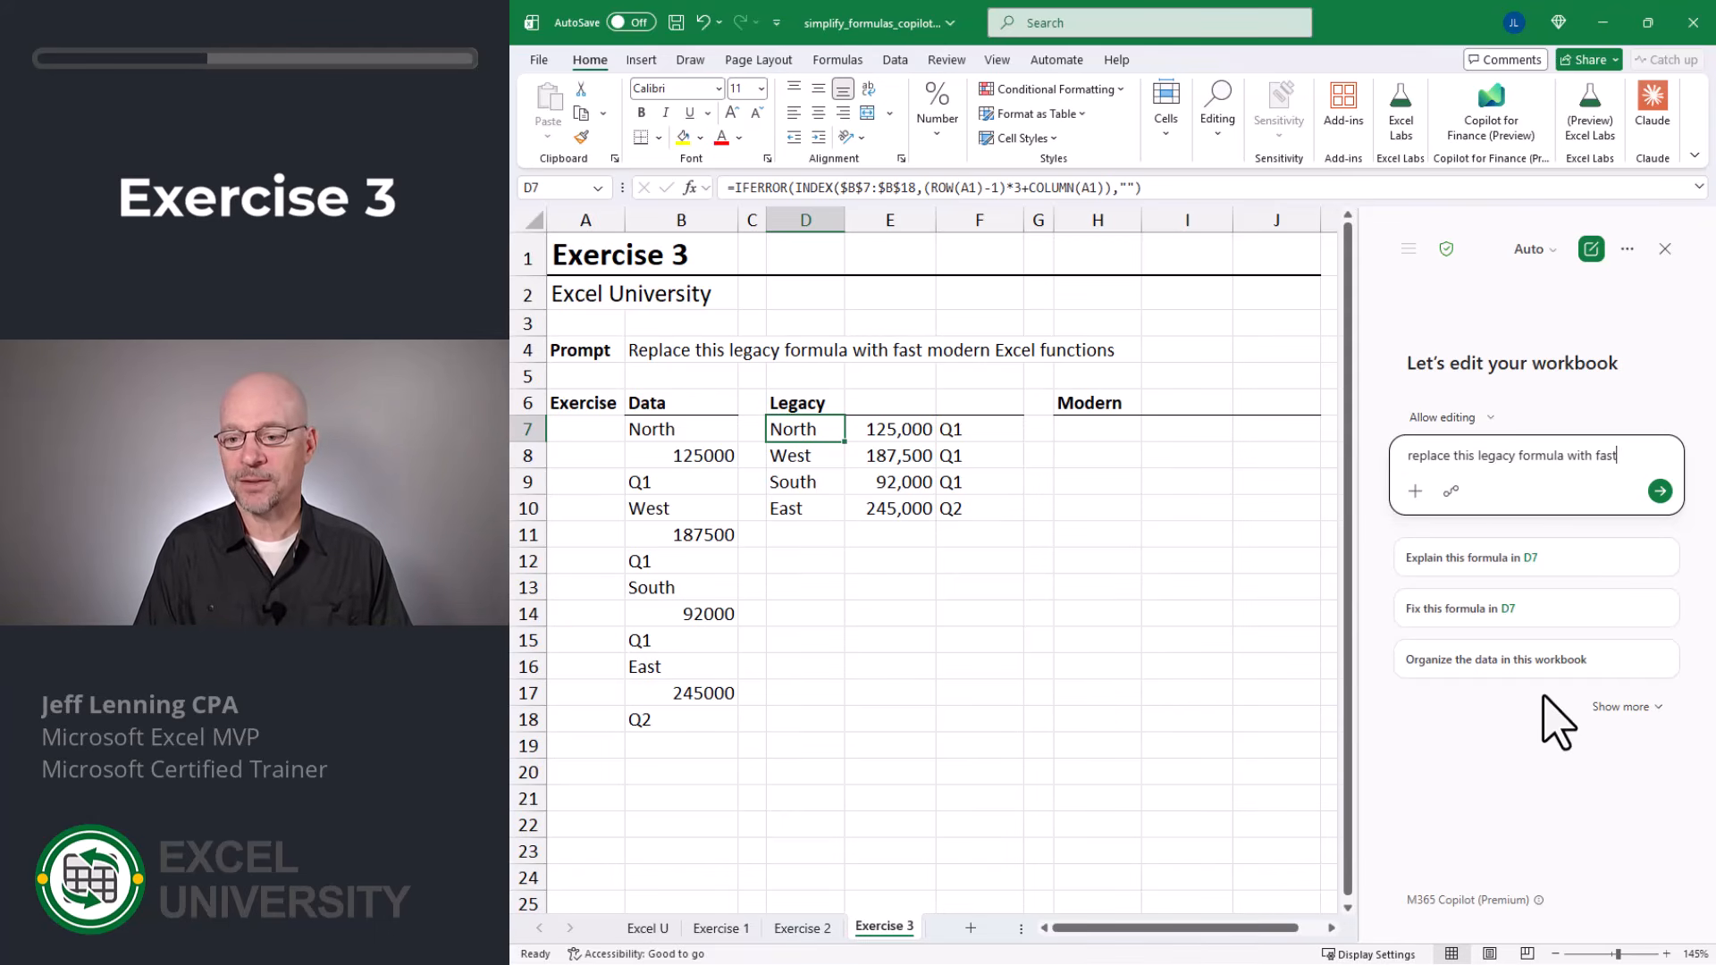
pyautogui.write(' modern excel f')
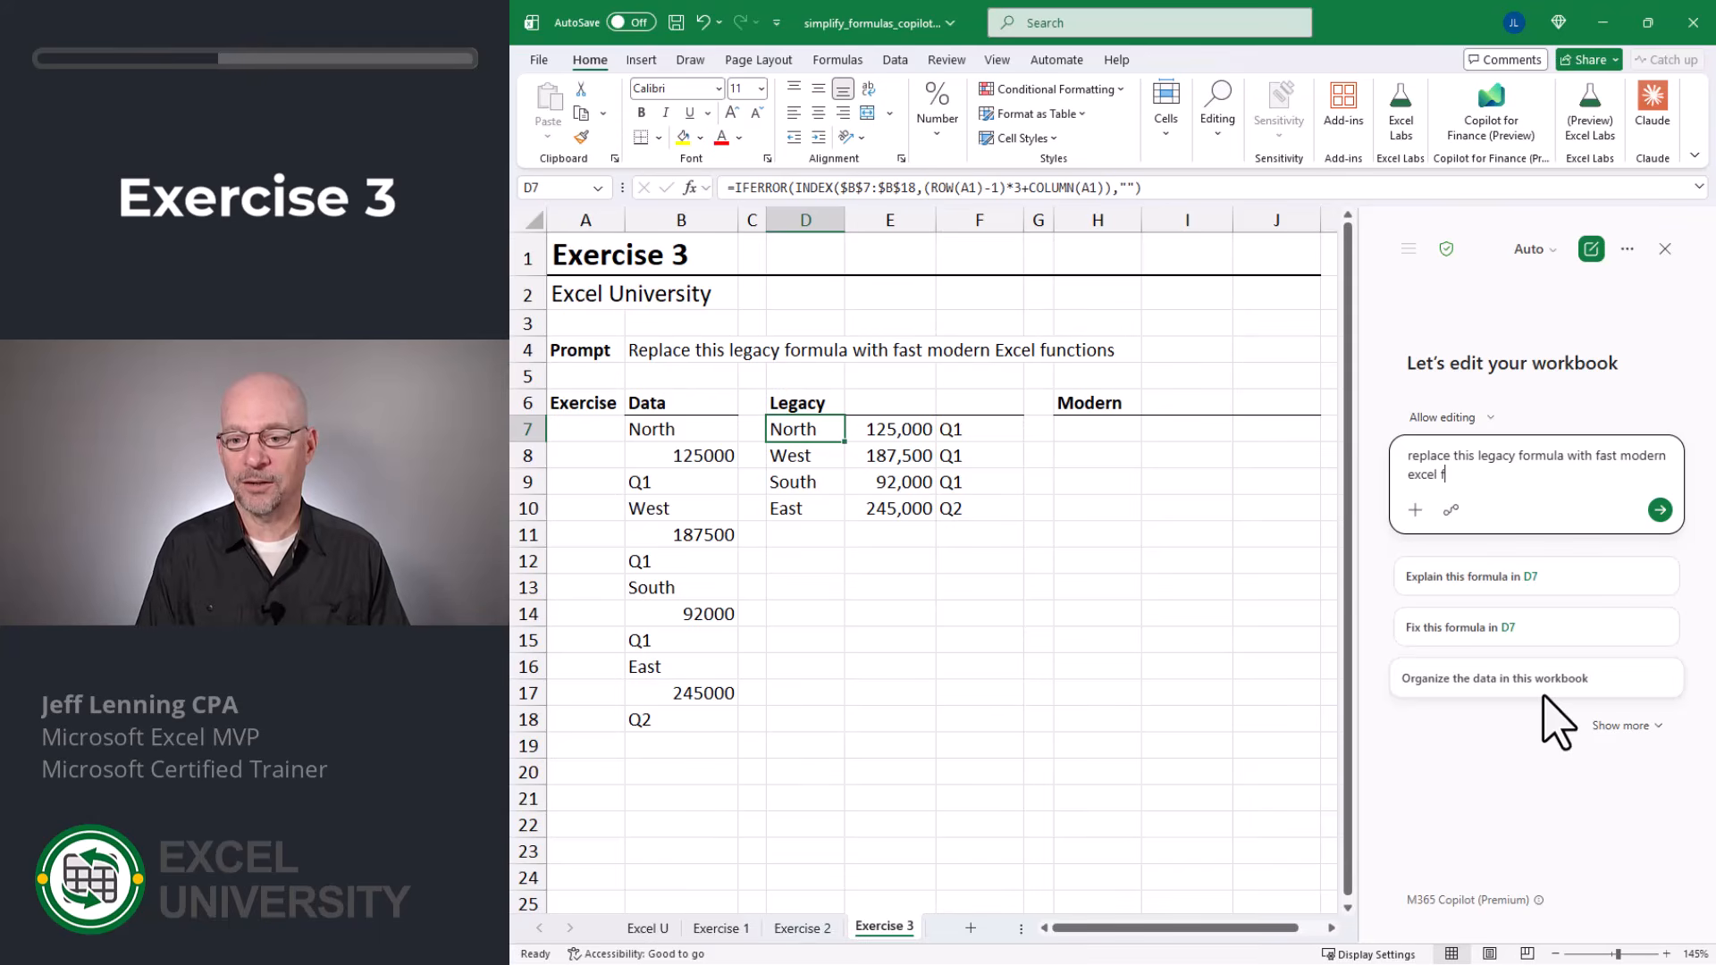
pyautogui.write('unctions')
pyautogui.press('Return')
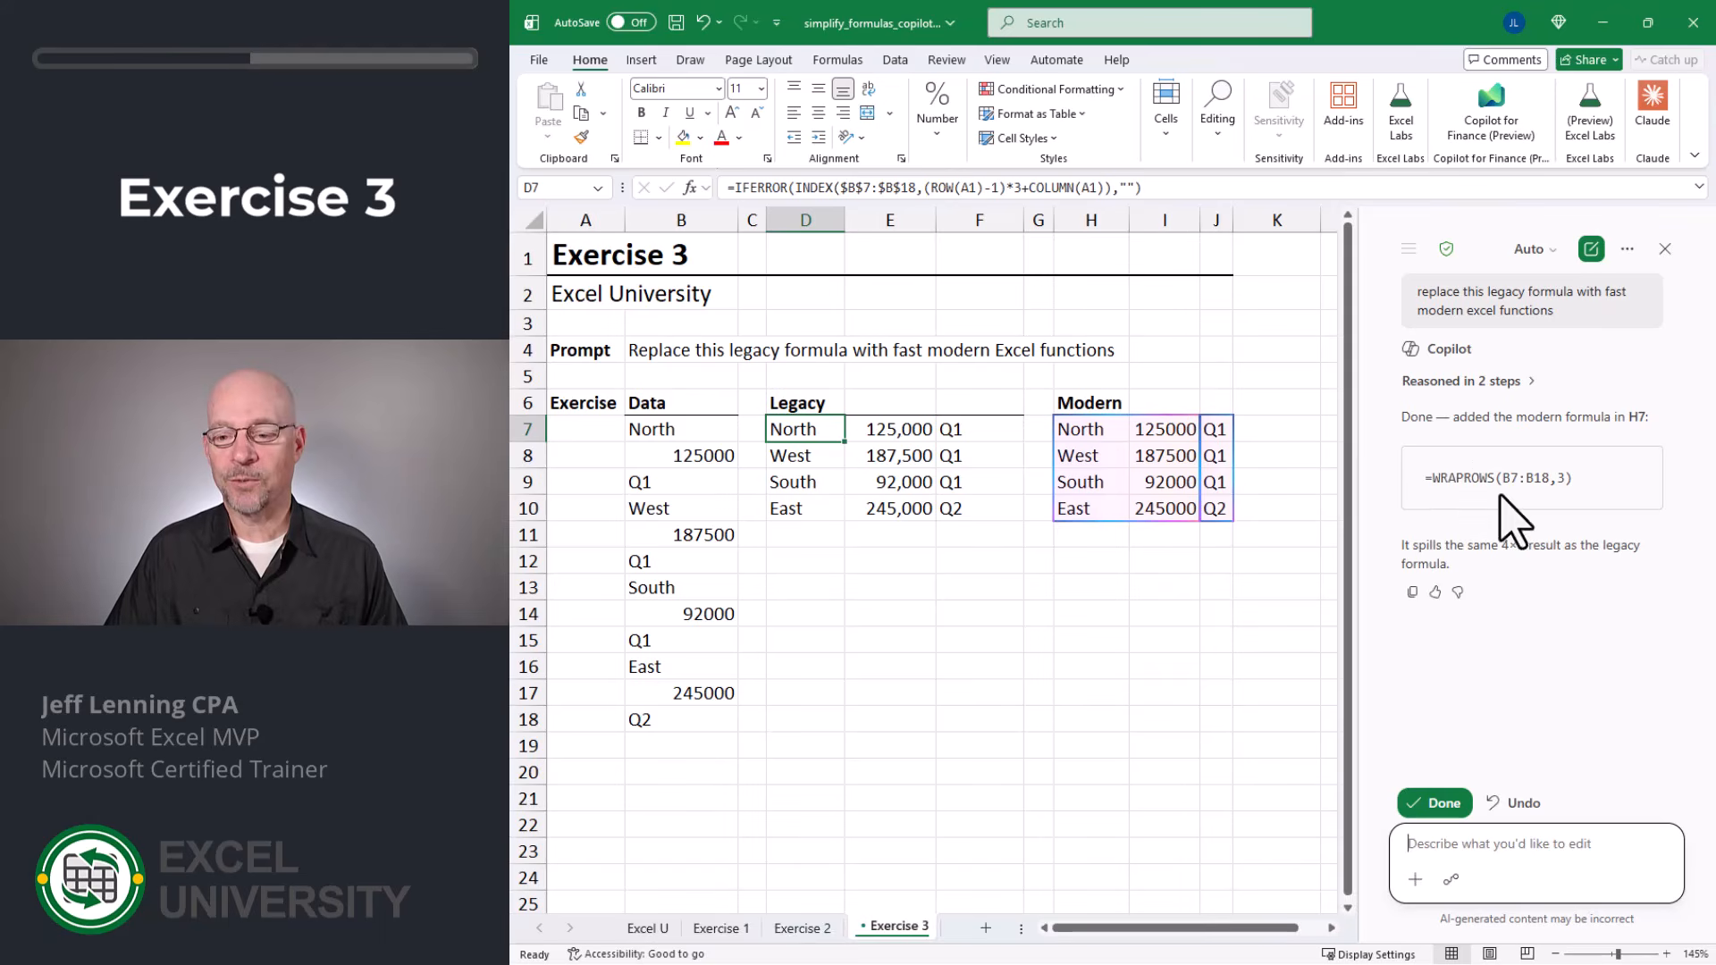
pyautogui.click(1434, 804)
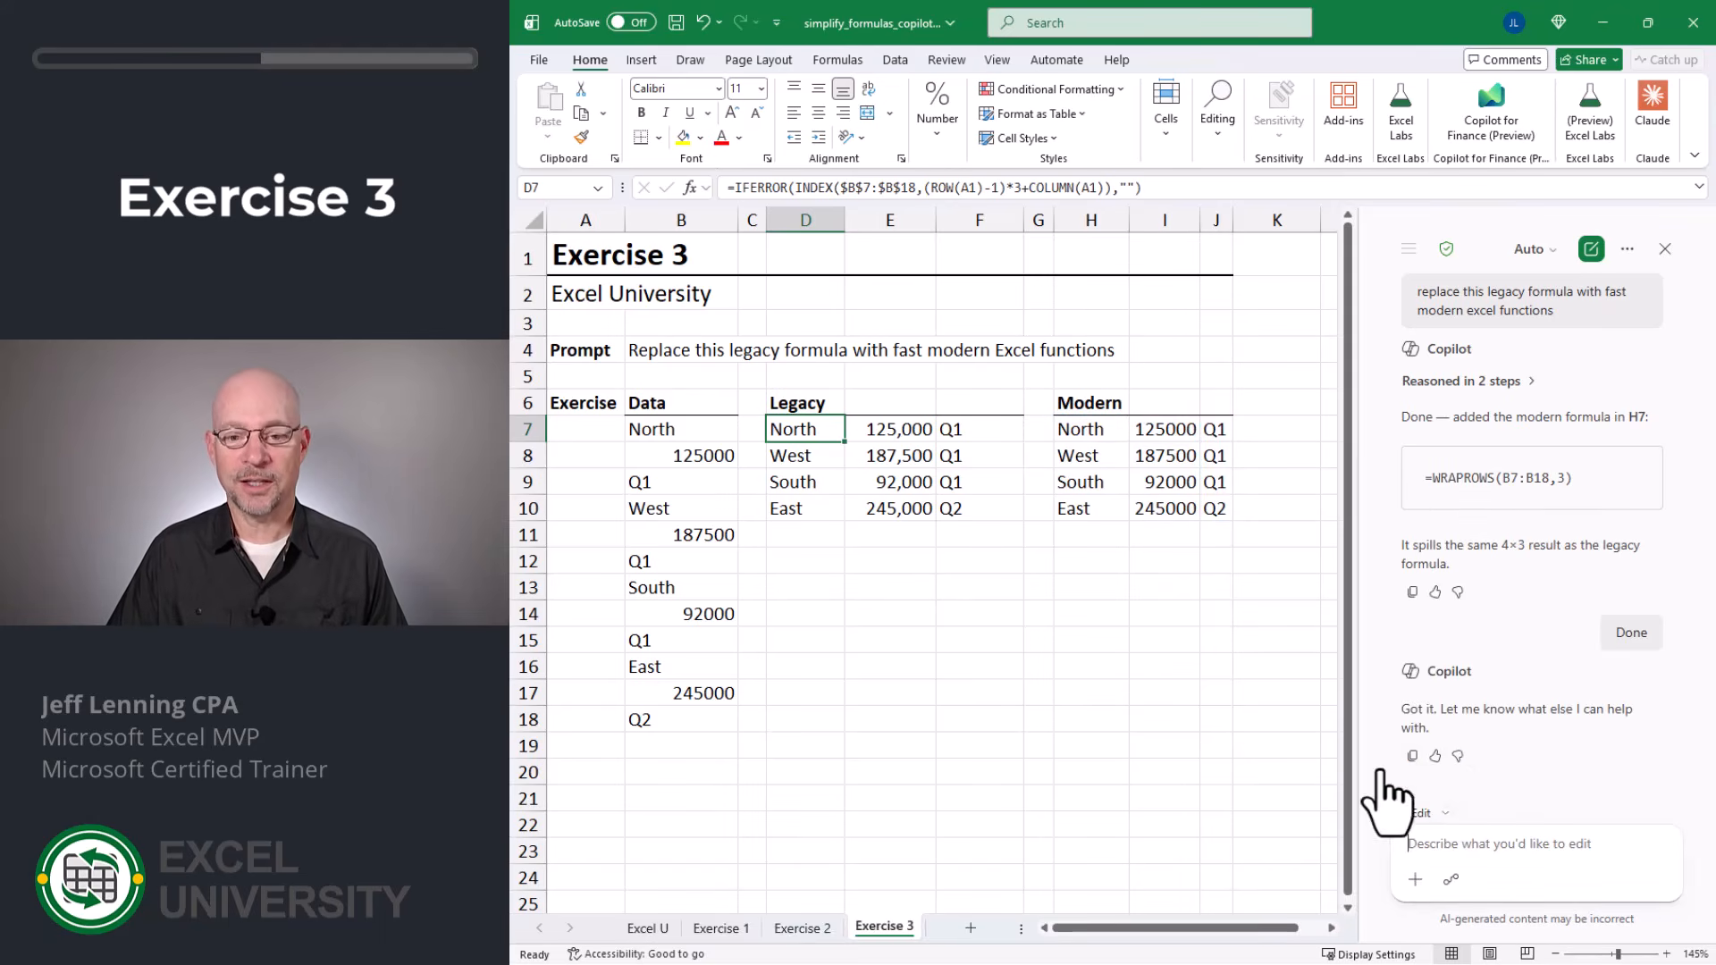
# Step: Compare the legacy formula in D7 with the modern formula in H7, including their referenced ranges
pyautogui.press('F2')
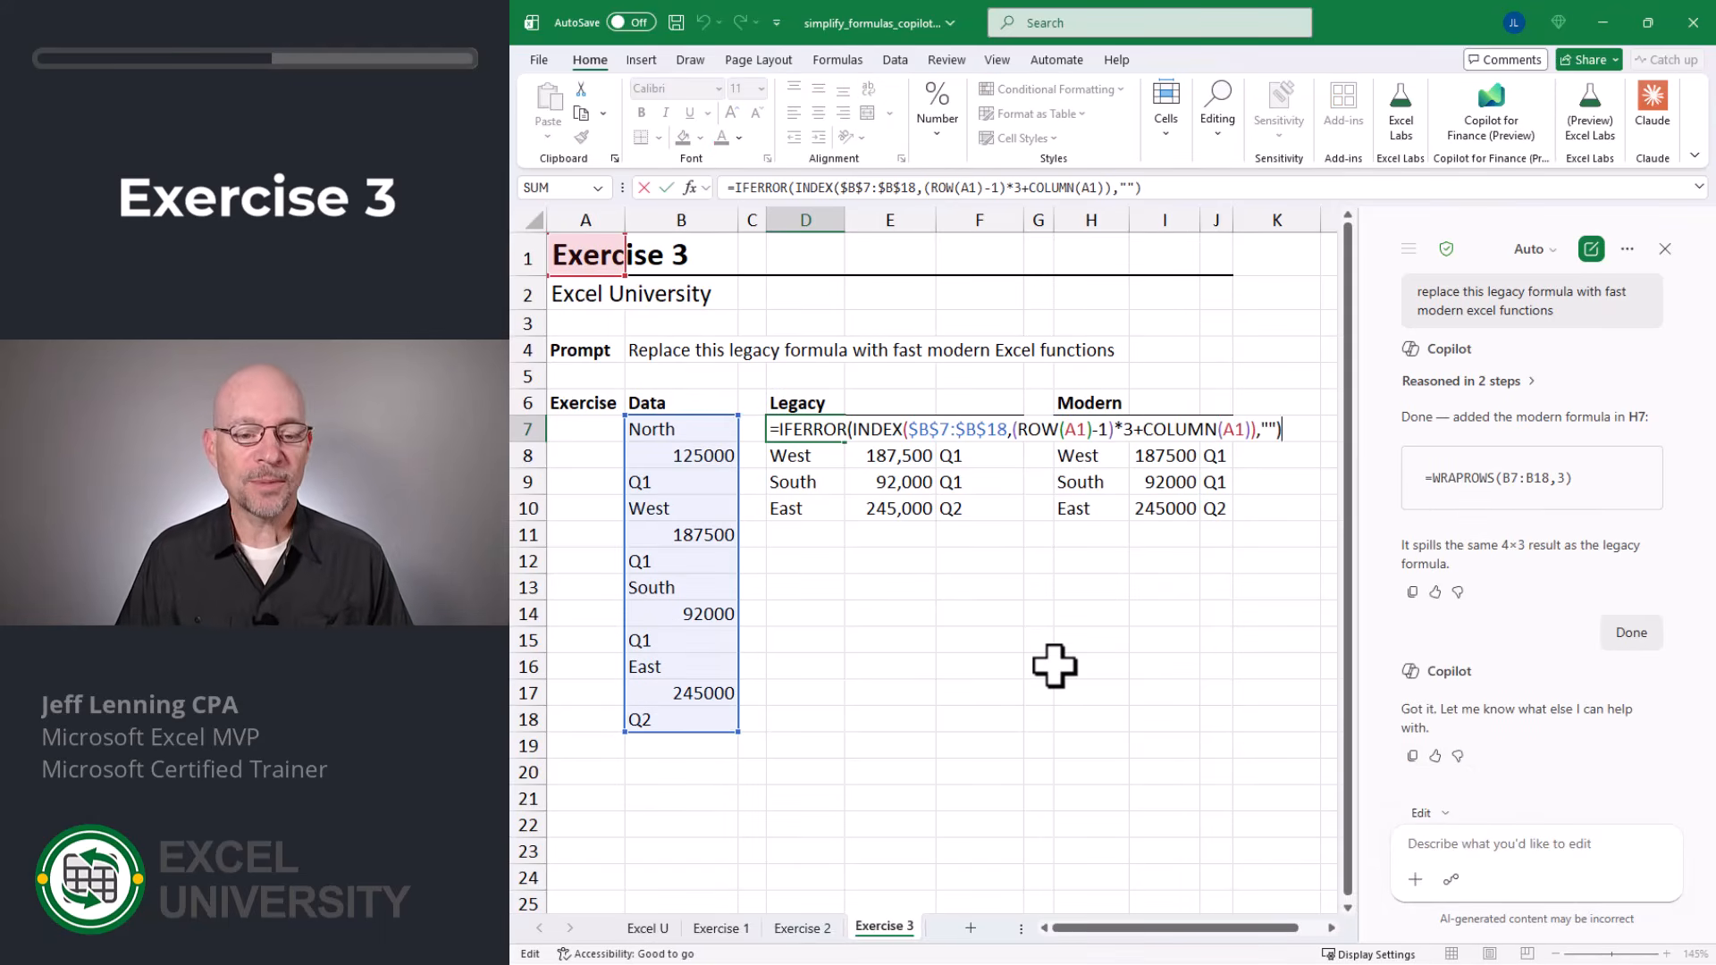
pyautogui.press('Escape')
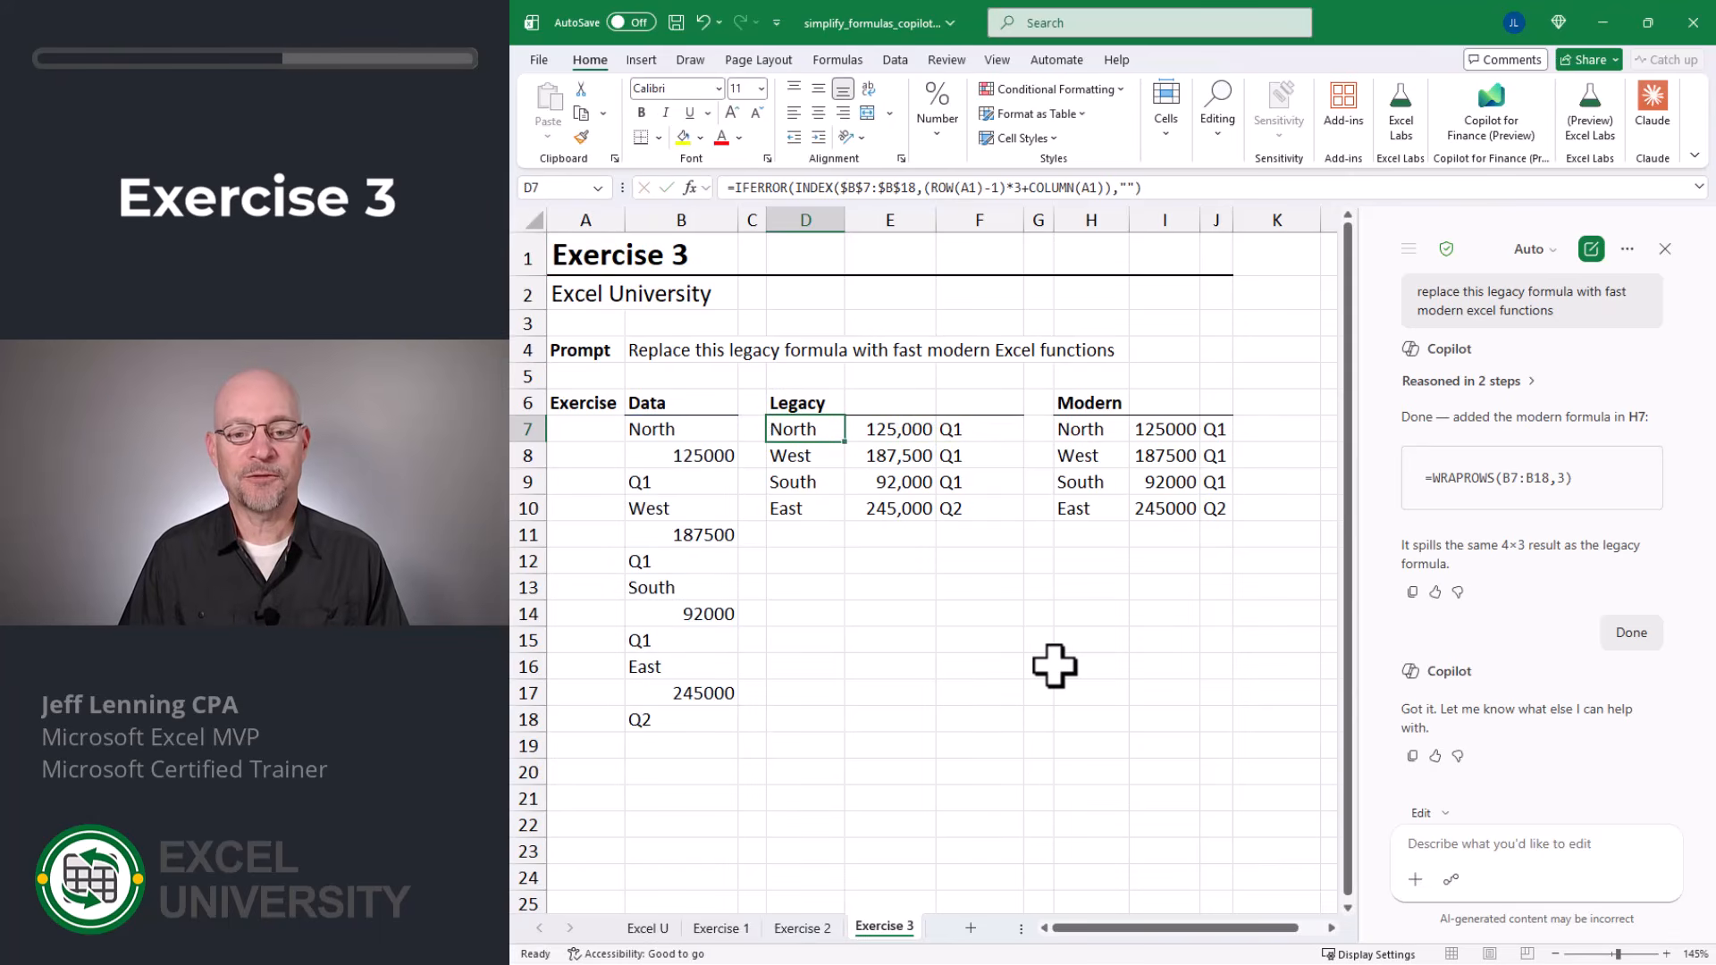
pyautogui.press('Right')
pyautogui.press('Right')
pyautogui.press('Right')
pyautogui.press('Right')
pyautogui.press('F2')
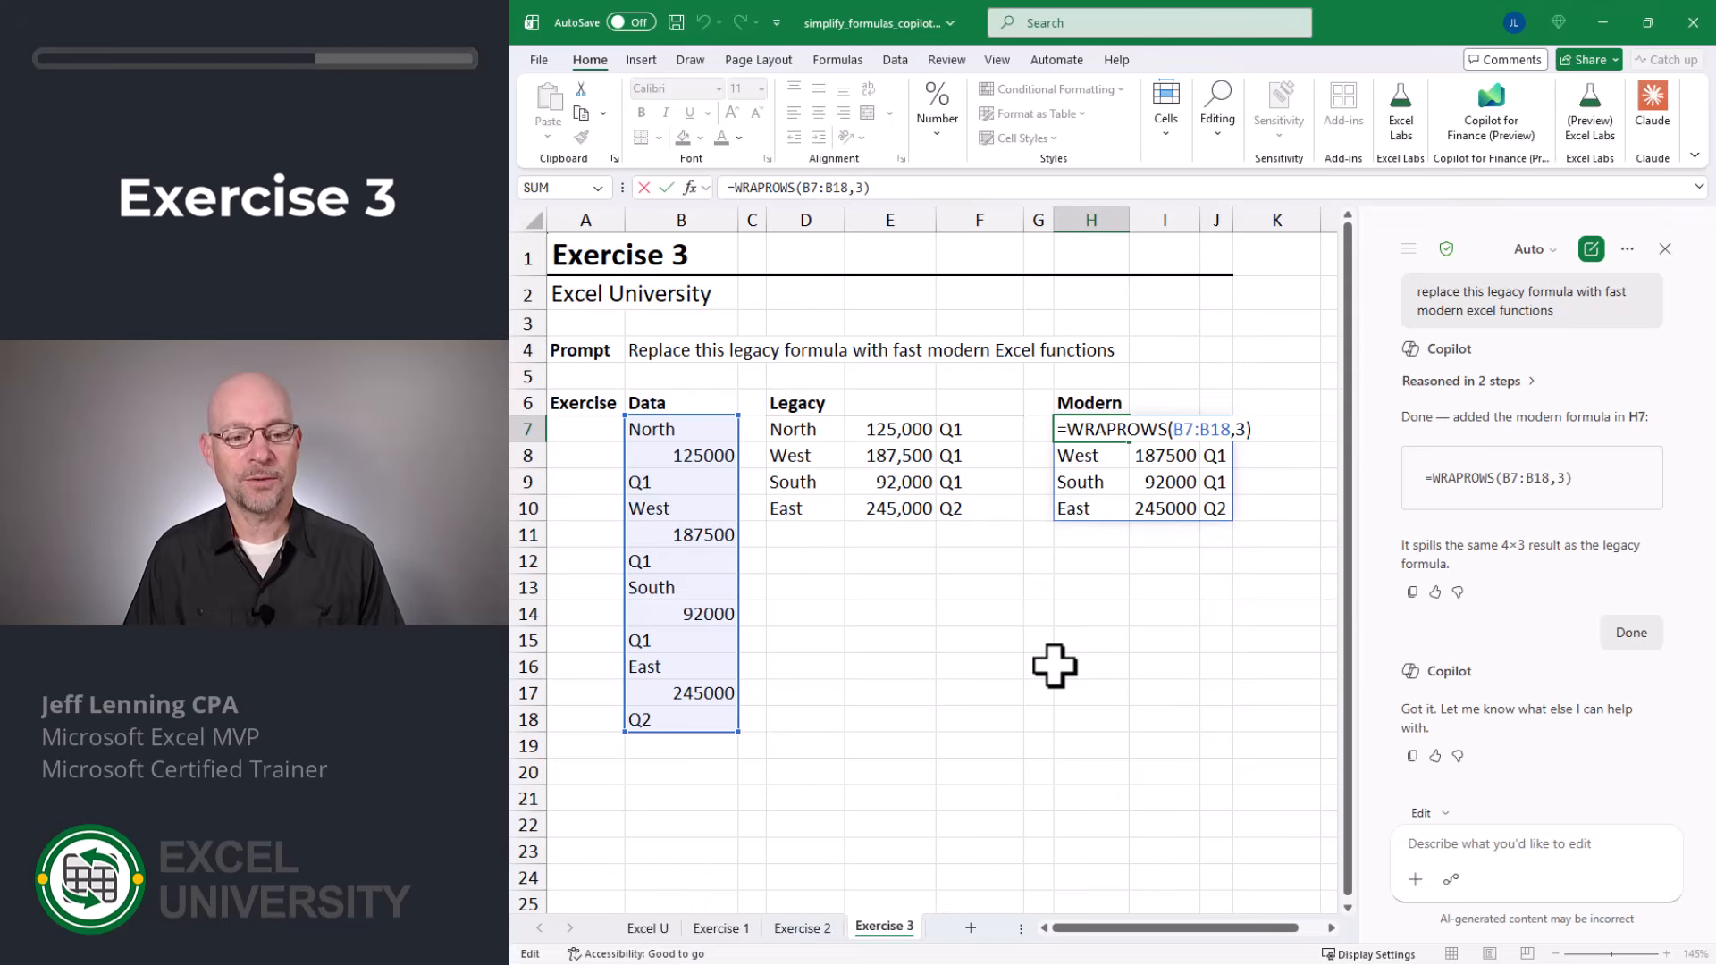
pyautogui.press('Escape')
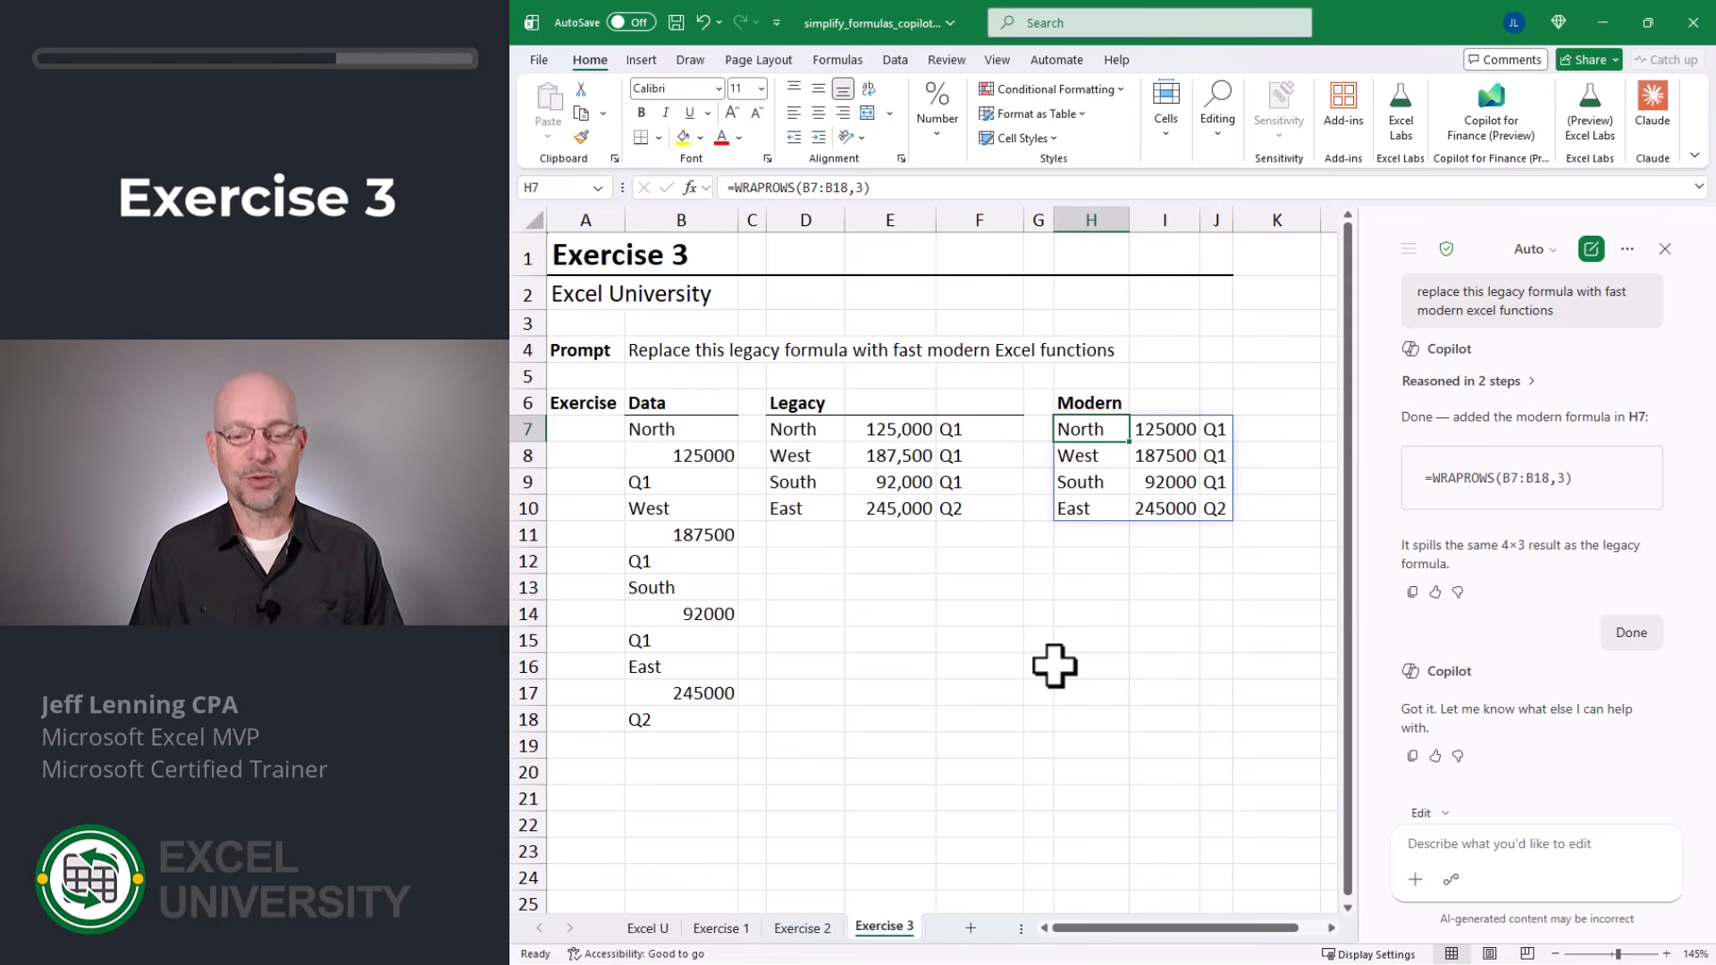
# Step: Review the legacy formulas again in E8 on Exercise 1, B8 on Exercise 2 and D7 on Exercise 3
pyautogui.hotkey('ctrl', 'pageup')
pyautogui.hotkey('ctrl', 'pageup')
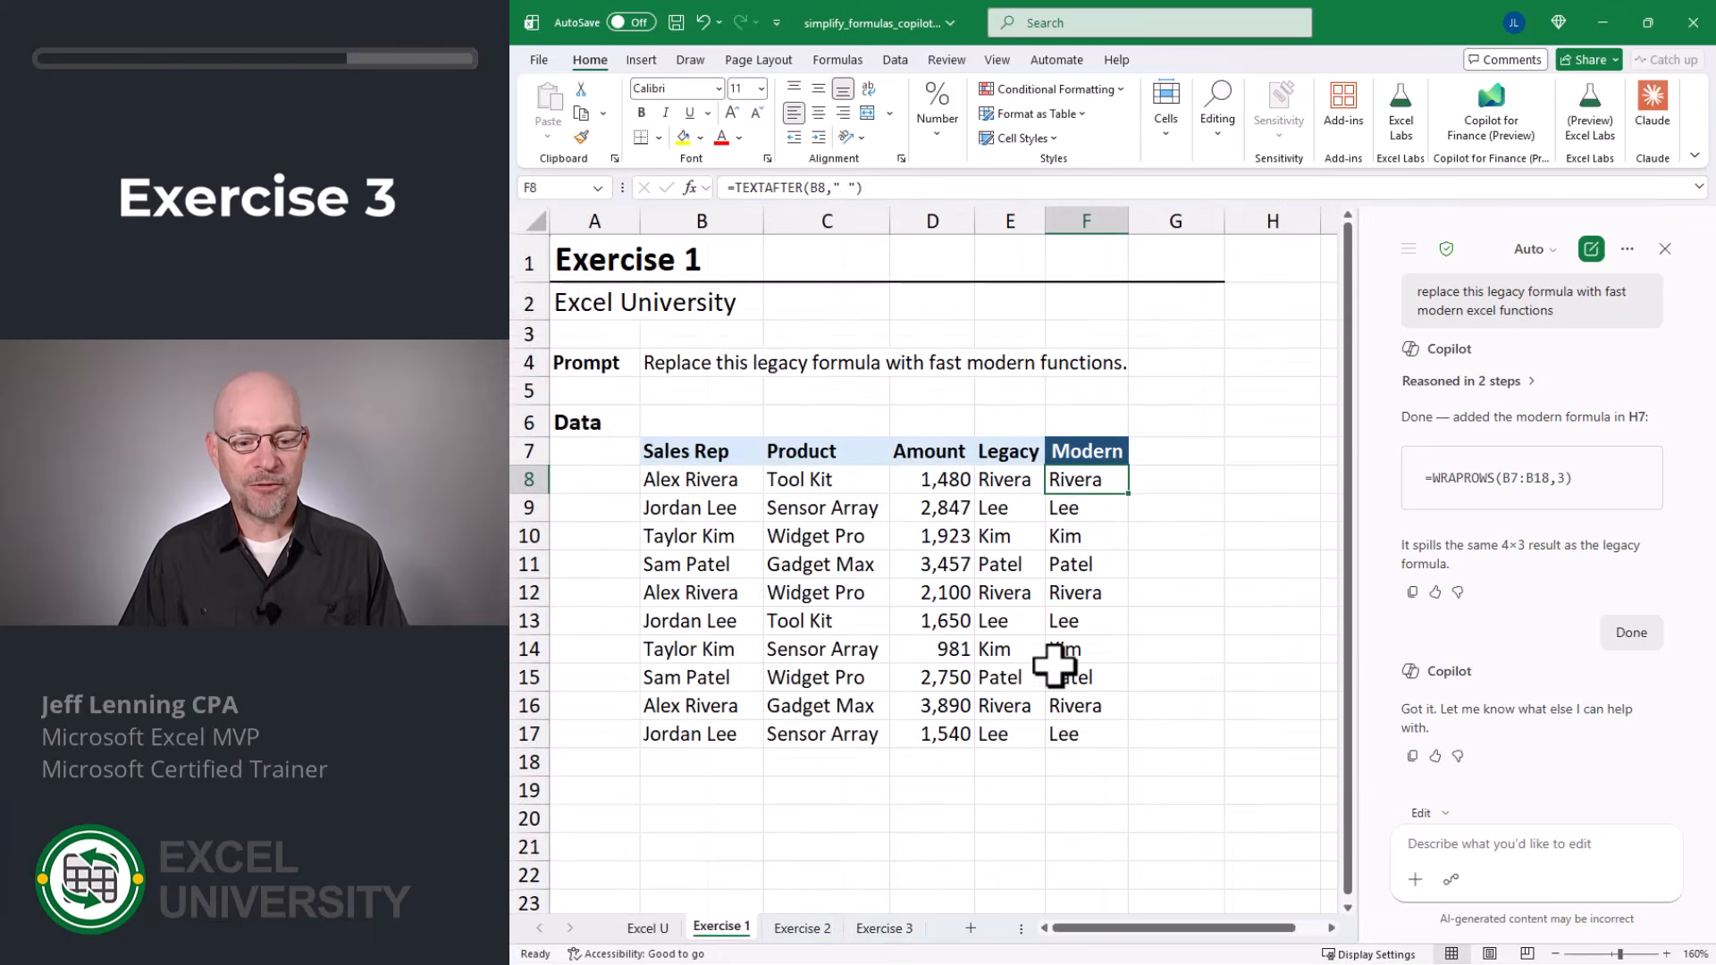
pyautogui.press('Left')
pyautogui.press('F2')
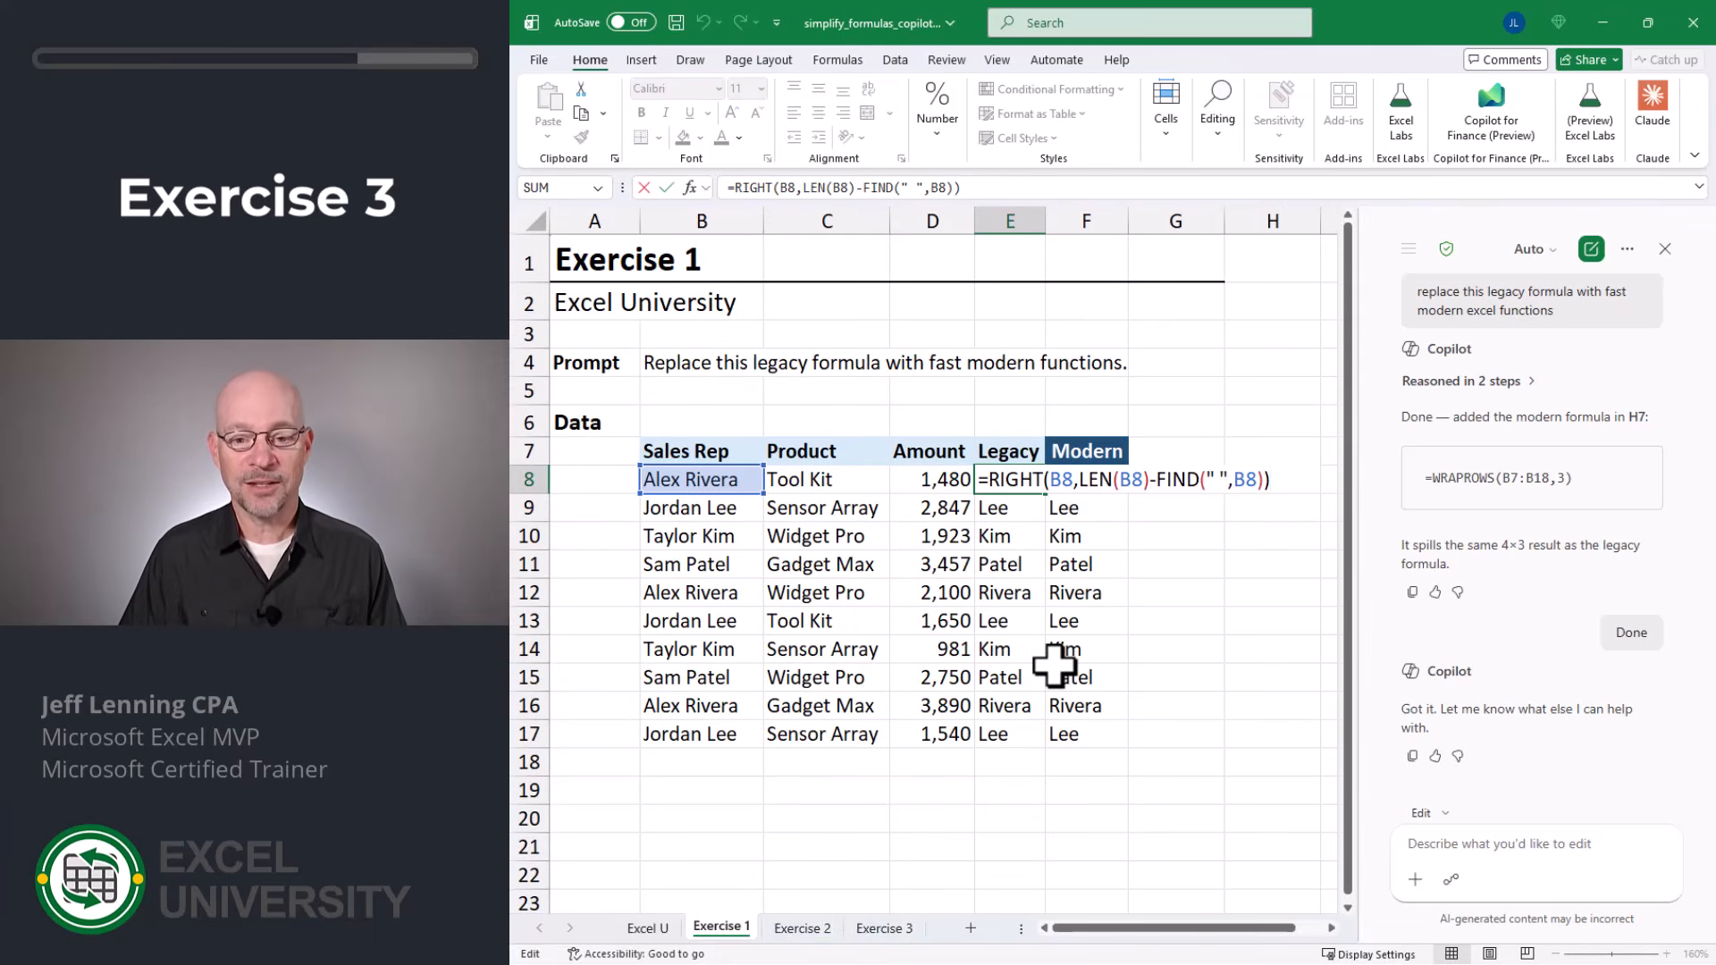
pyautogui.press('Escape')
pyautogui.hotkey('ctrl', 'pagedown')
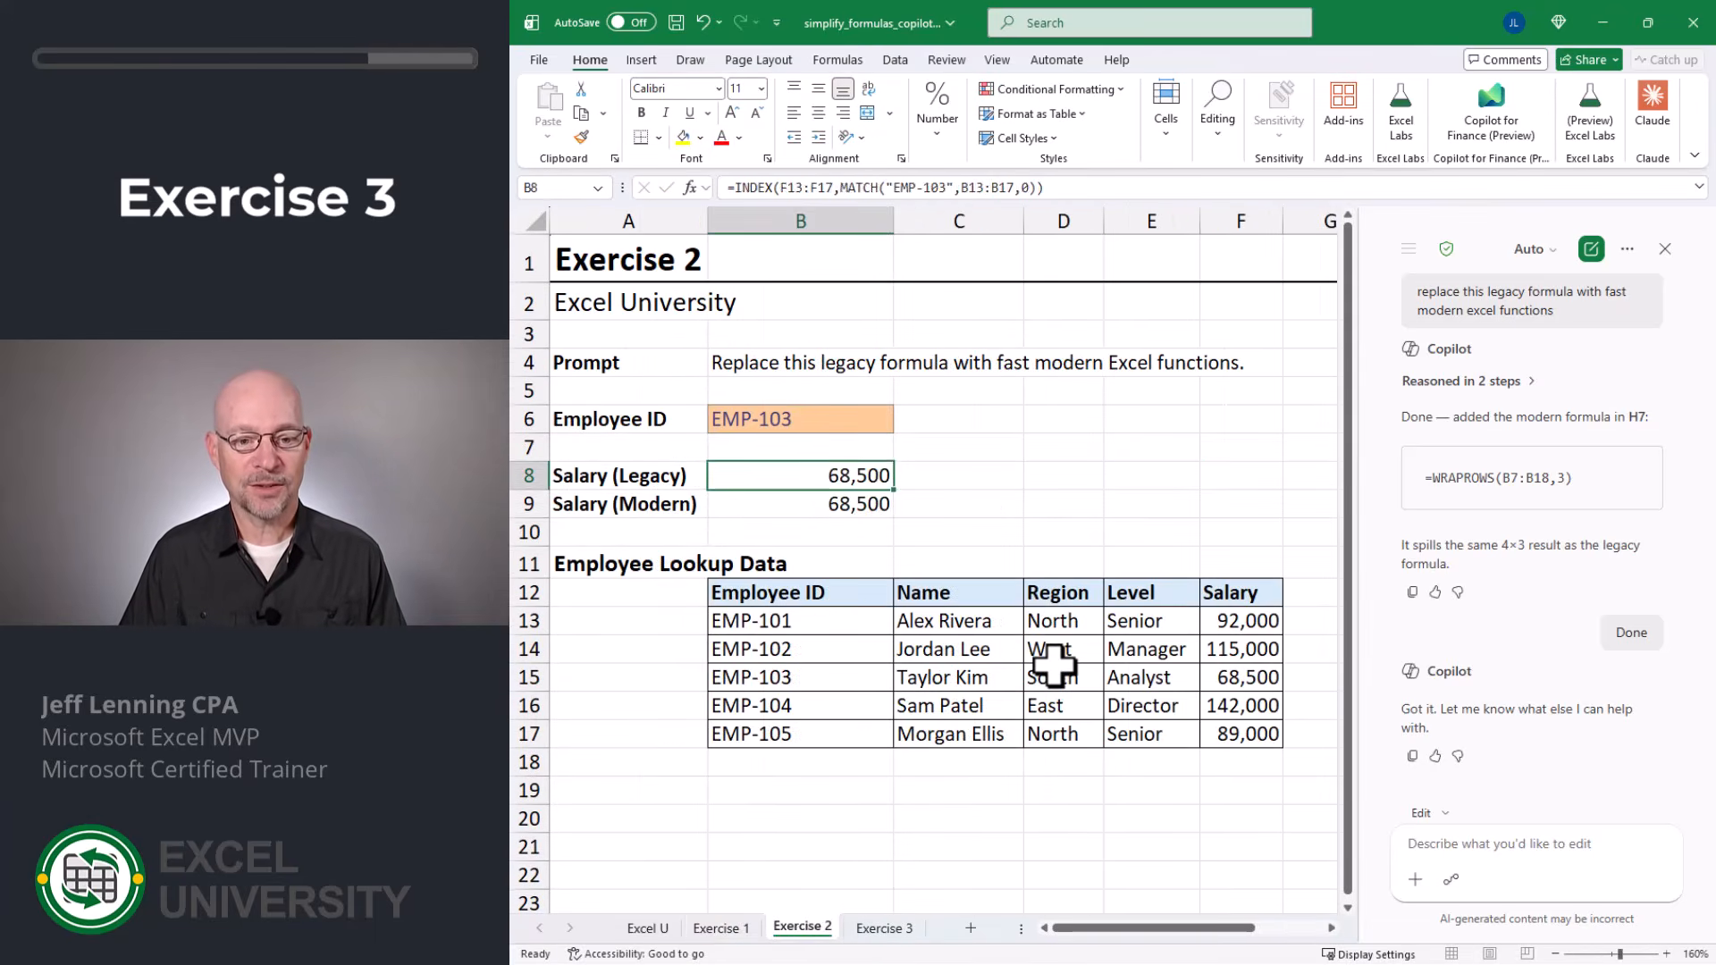
pyautogui.press('F2')
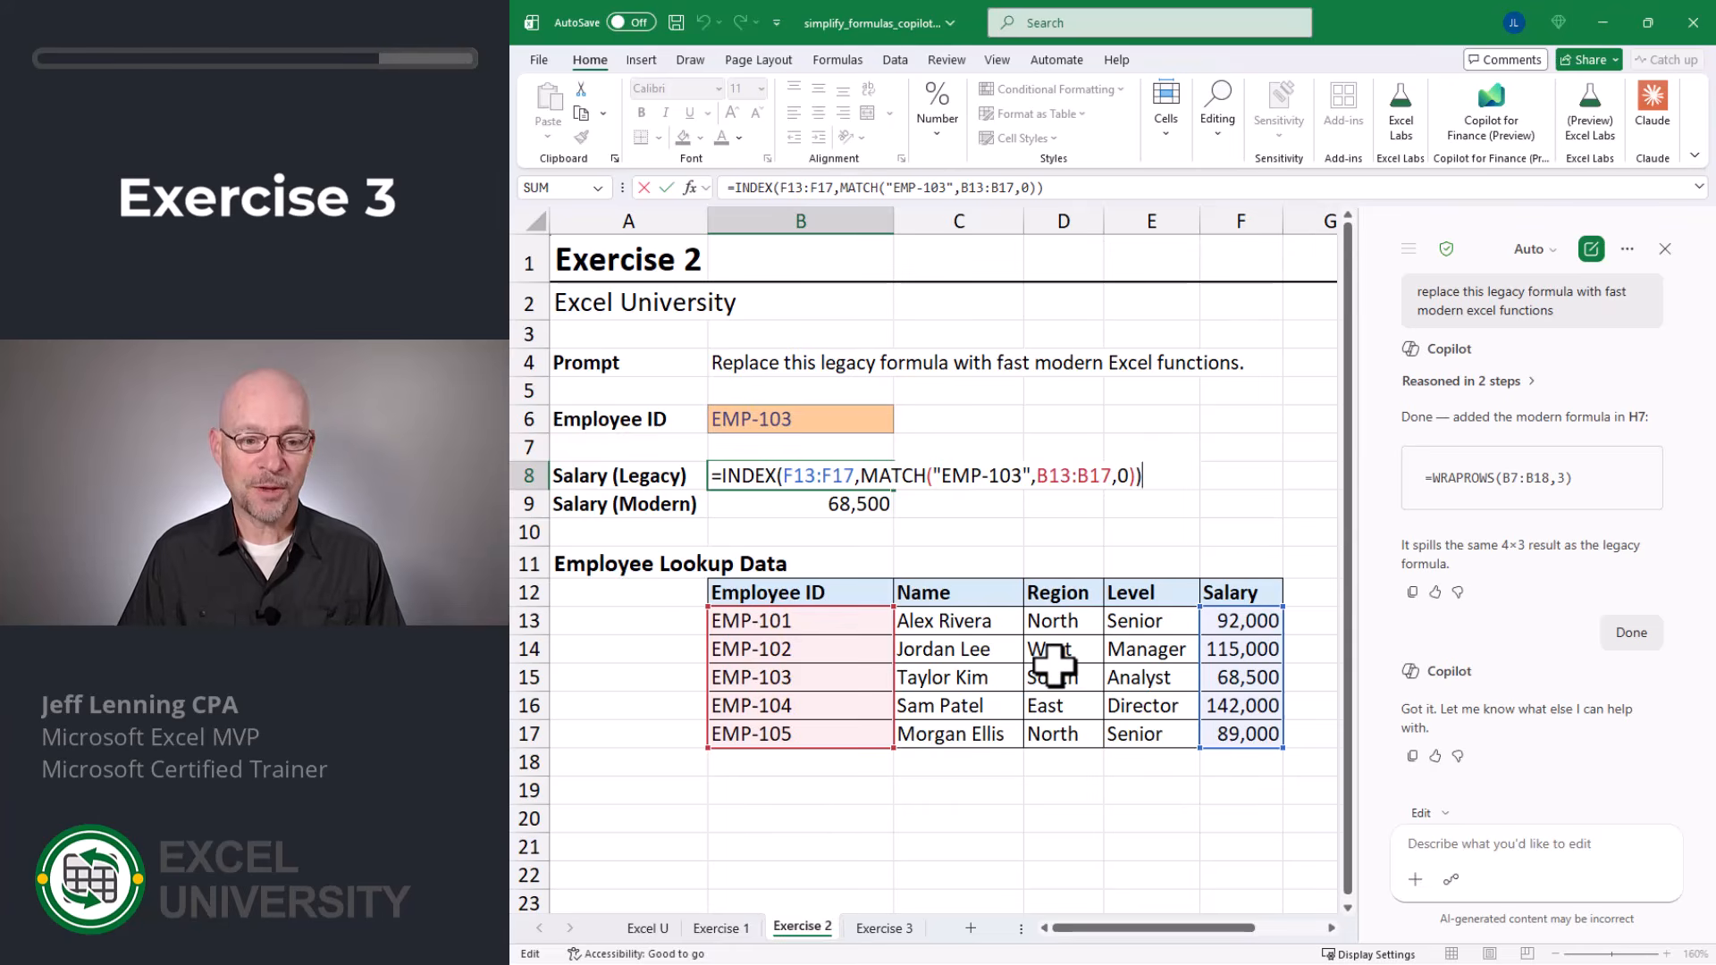
pyautogui.press('Escape')
pyautogui.hotkey('ctrl', 'pagedown')
pyautogui.press('Left')
pyautogui.press('Left')
pyautogui.press('Left')
pyautogui.press('Left')
pyautogui.press('F2')
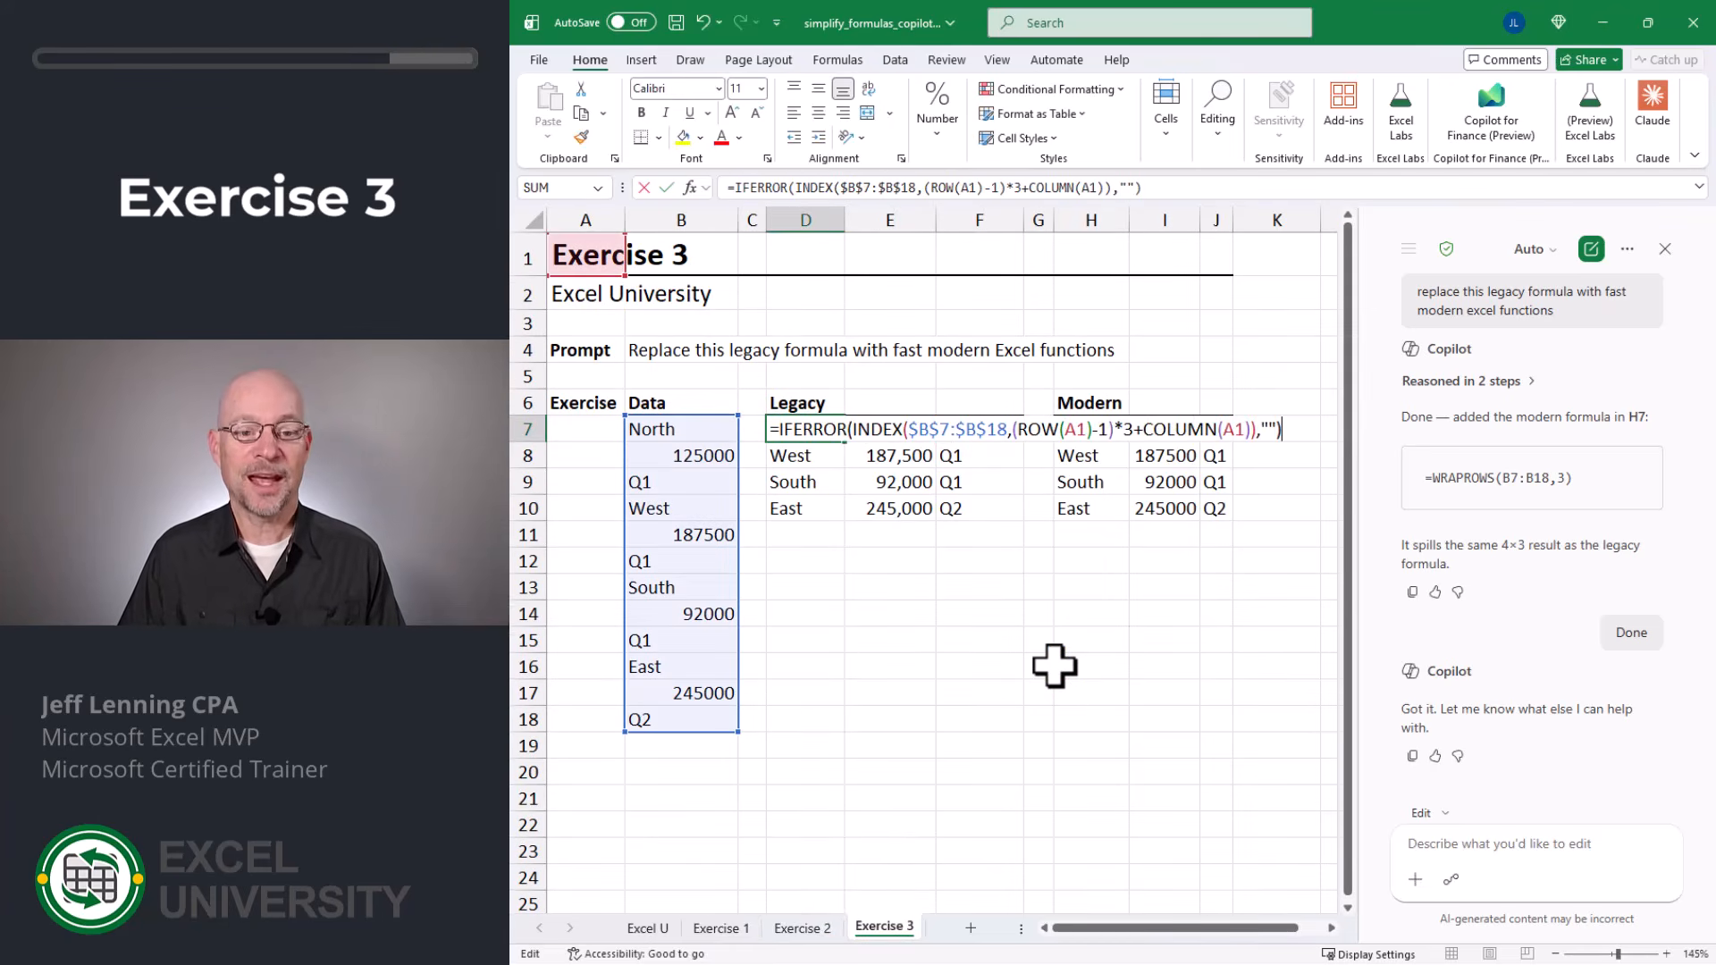
pyautogui.press('Escape')
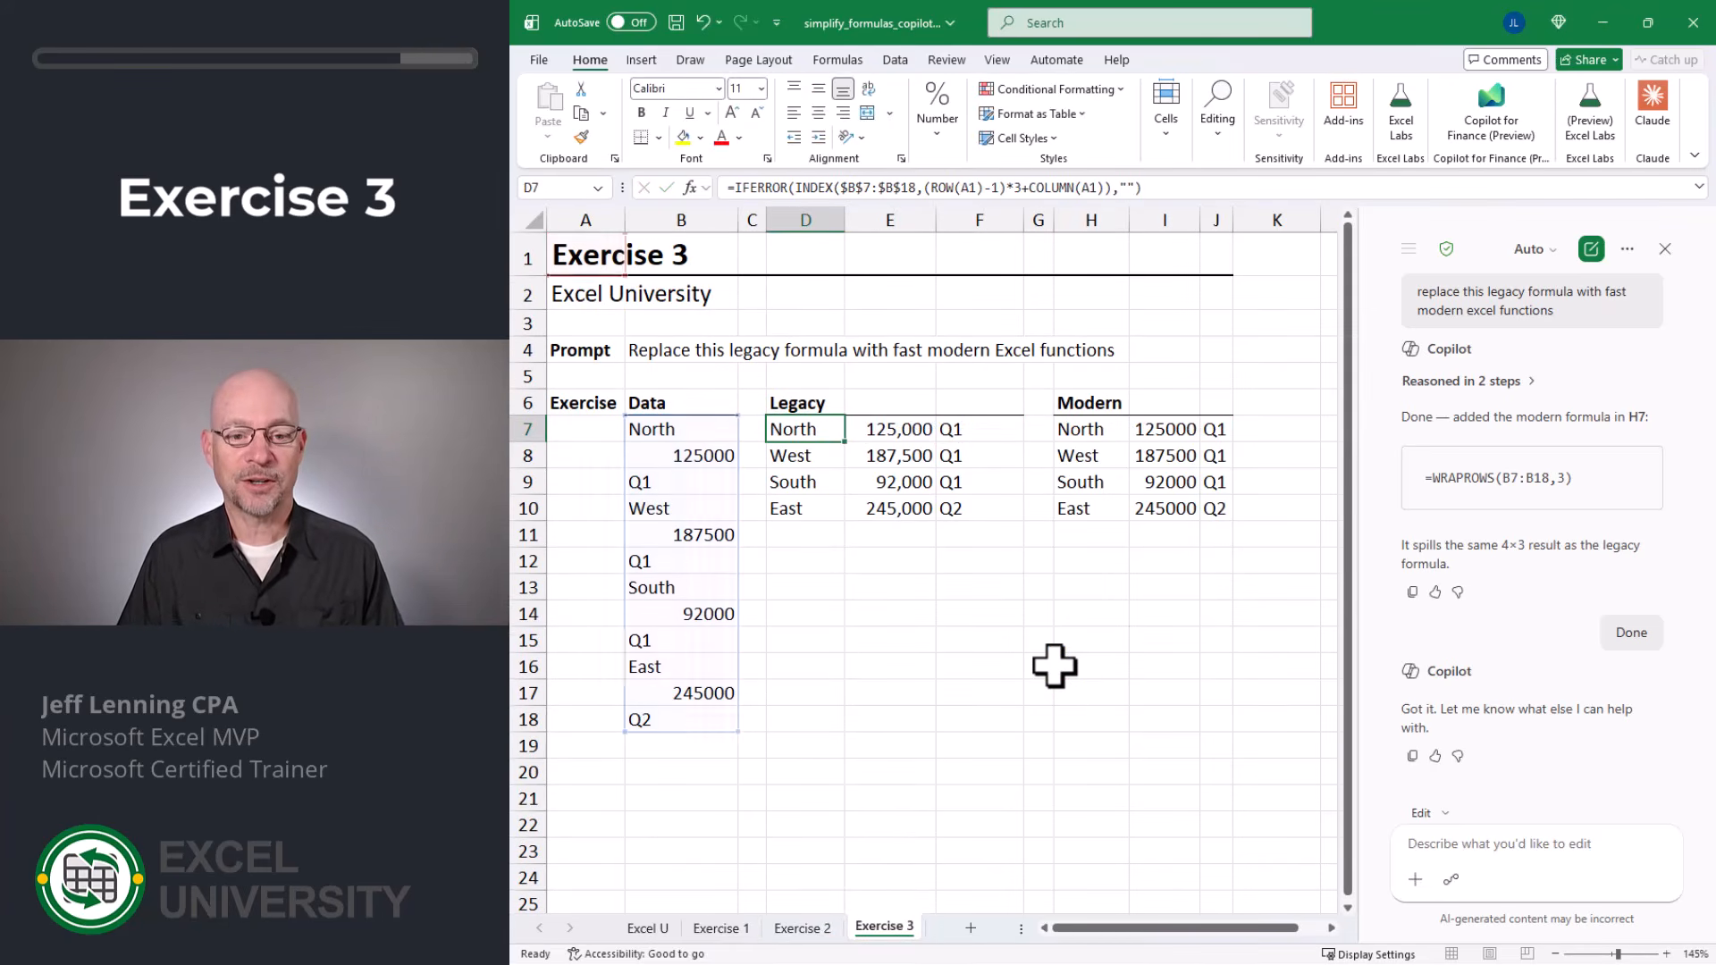